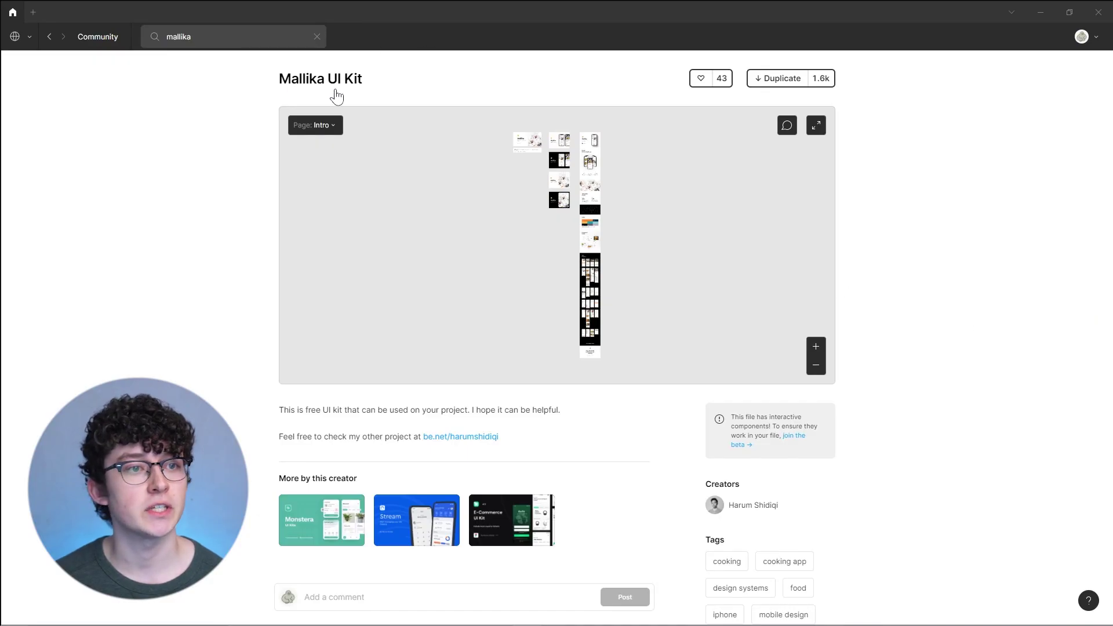
Like the Mallika UI Kit and duplicate it into your Figma drafts as an editable copy
{"action": "left_click", "coordinate": [721, 81]}
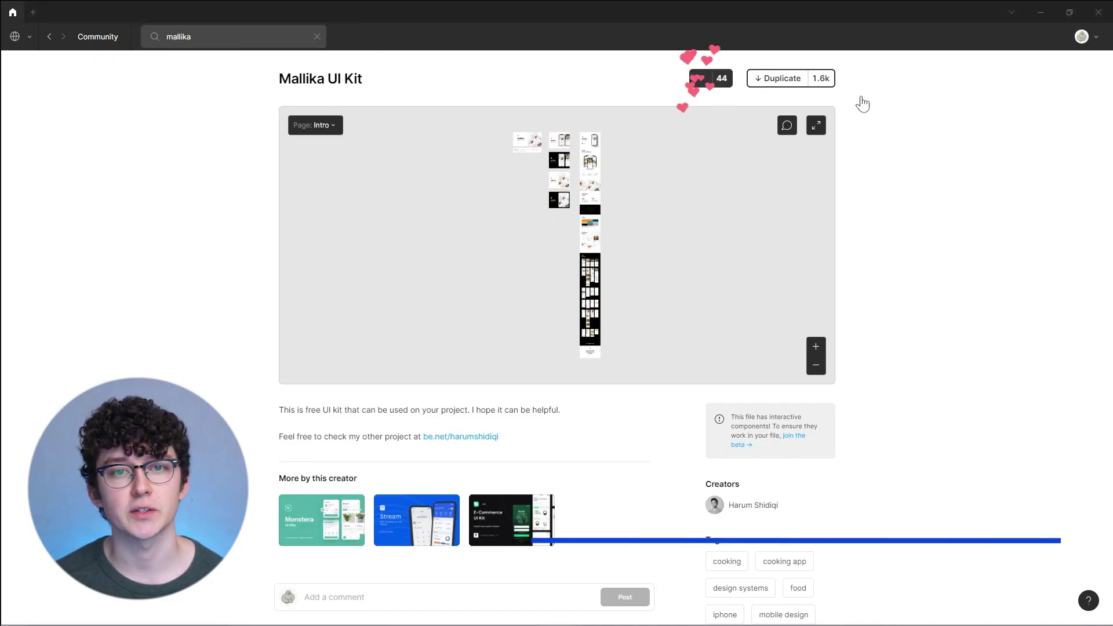
{"action": "left_click", "coordinate": [818, 82]}
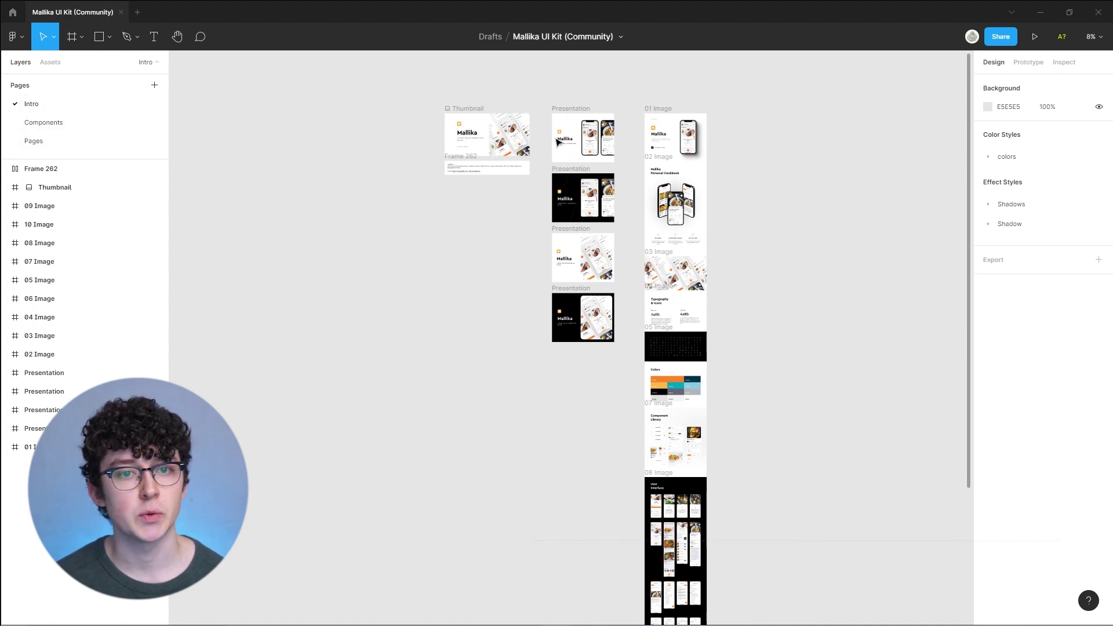
Switch from the kit's Components page to its Pages page with the app screens
{"action": "scroll", "coordinate": [489, 105], "scroll_direction": "up", "scroll_amount": 5}
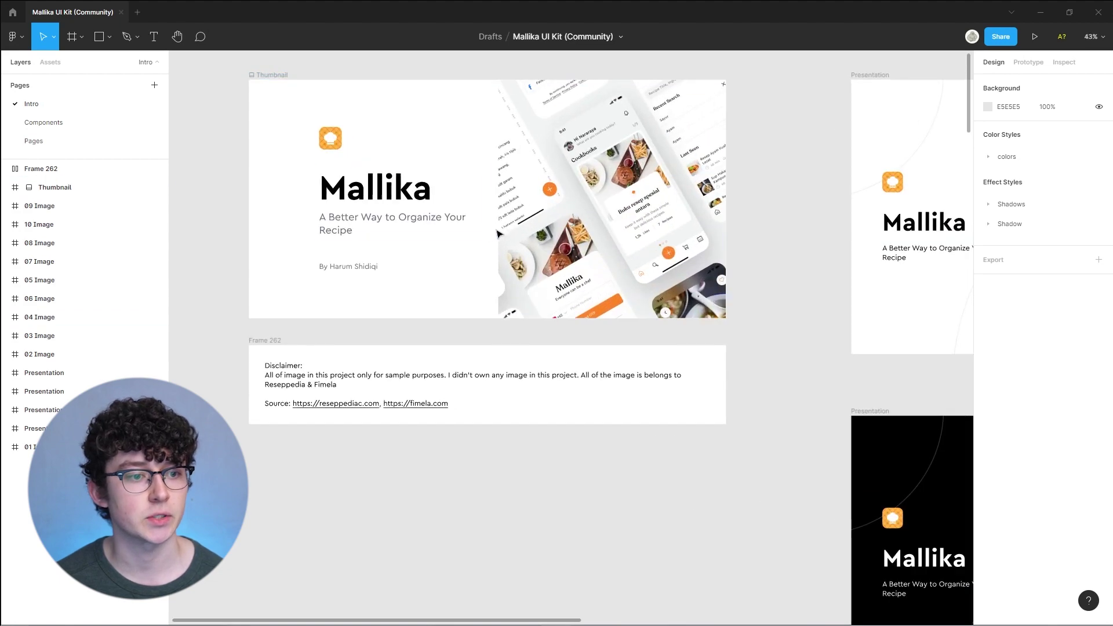
{"action": "left_click", "coordinate": [81, 122]}
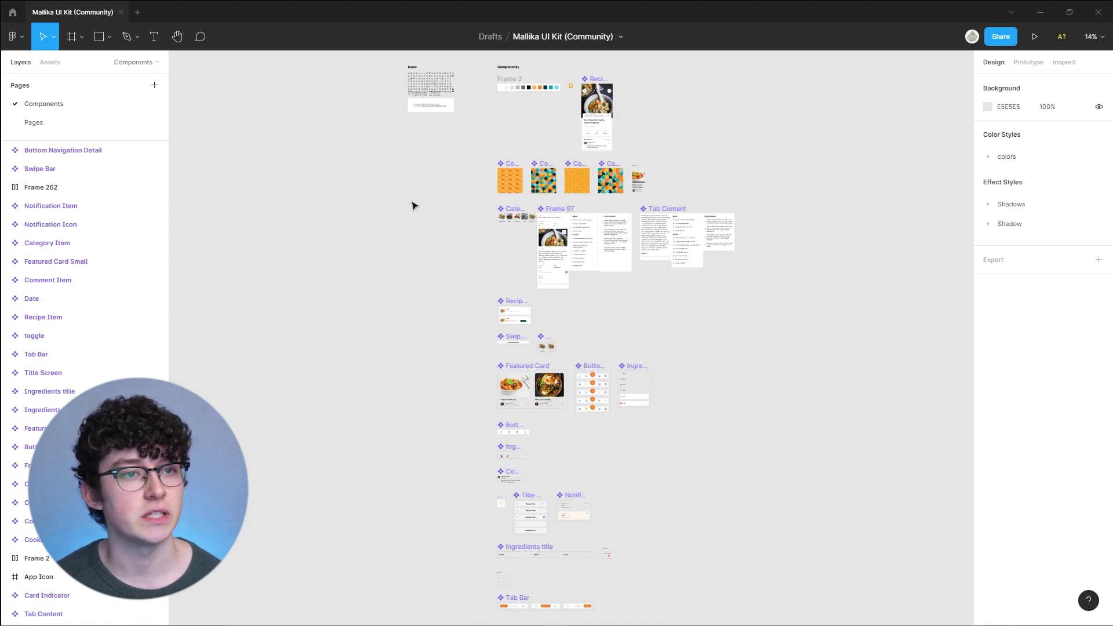
{"action": "left_click", "coordinate": [51, 127]}
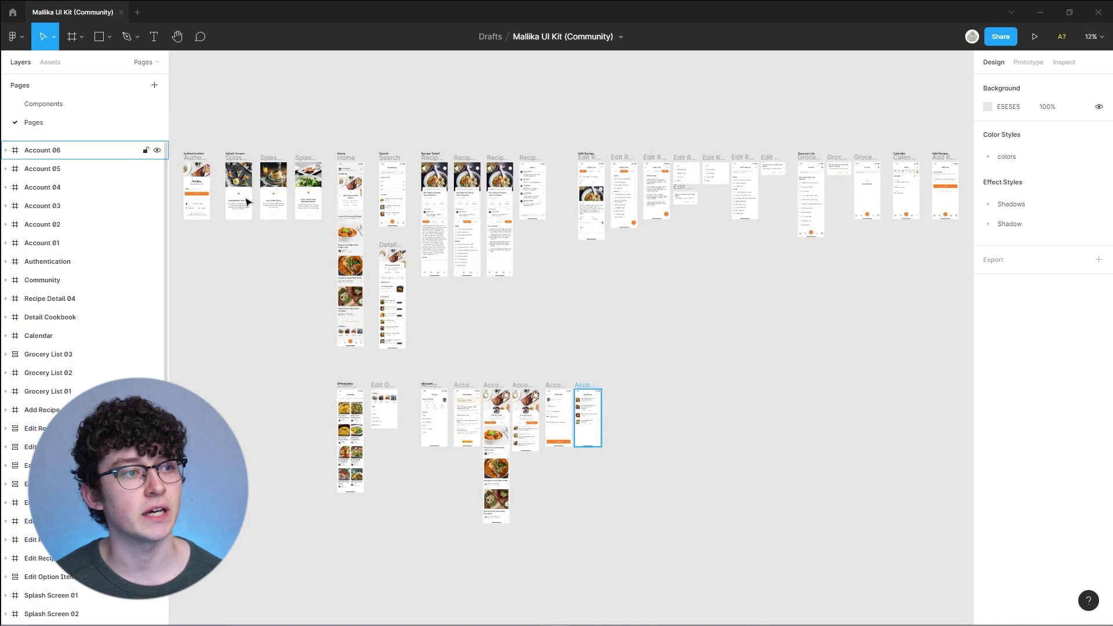
Pan across the screens back to the Splash Screen frames and select Splash Screen 01
{"action": "scroll", "coordinate": [241, 225], "scroll_direction": "up", "scroll_amount": 10}
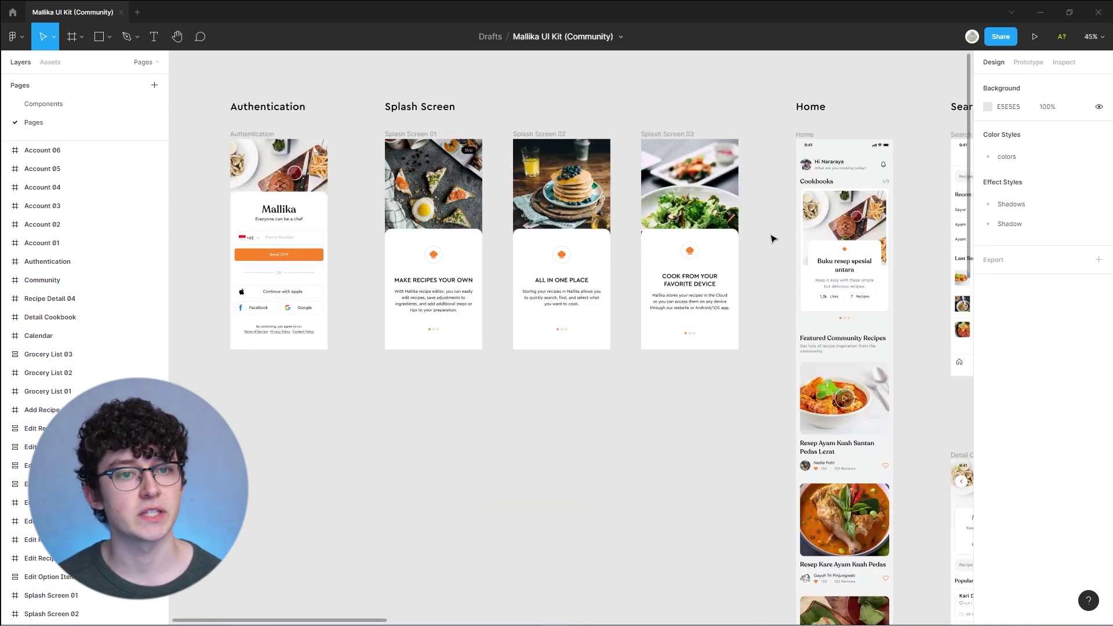
{"action": "scroll", "coordinate": [808, 213], "scroll_direction": "right", "scroll_amount": 2}
{"action": "scroll", "coordinate": [809, 213], "scroll_direction": "right", "scroll_amount": 3}
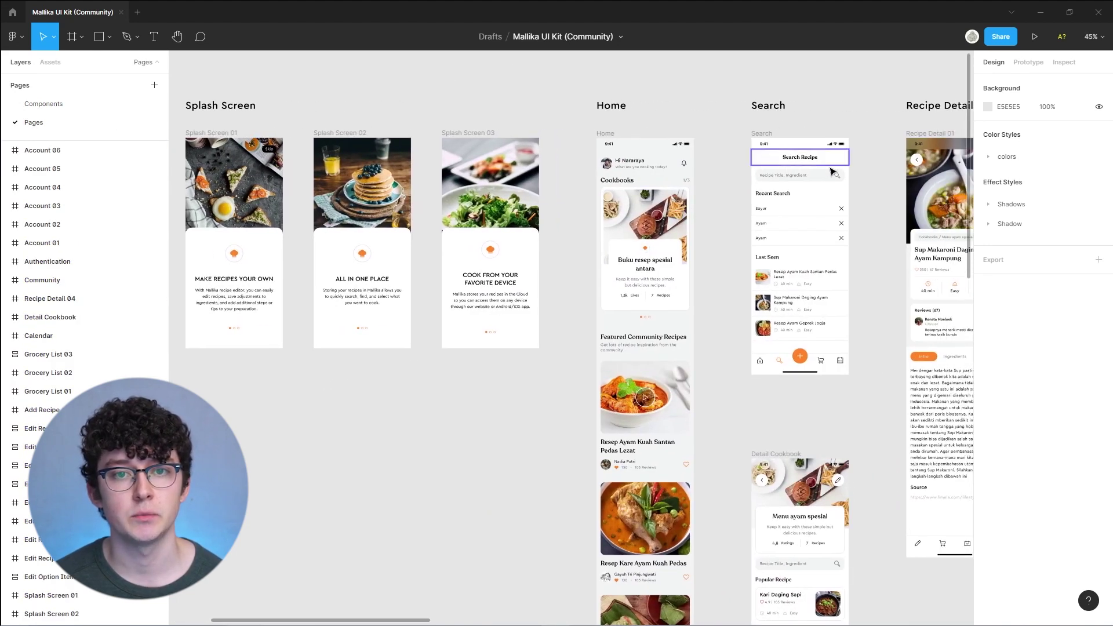
{"action": "scroll", "coordinate": [788, 186], "scroll_direction": "right", "scroll_amount": 3}
{"action": "left_click_drag", "start_coordinate": [787, 183], "coordinate": [612, 170]}
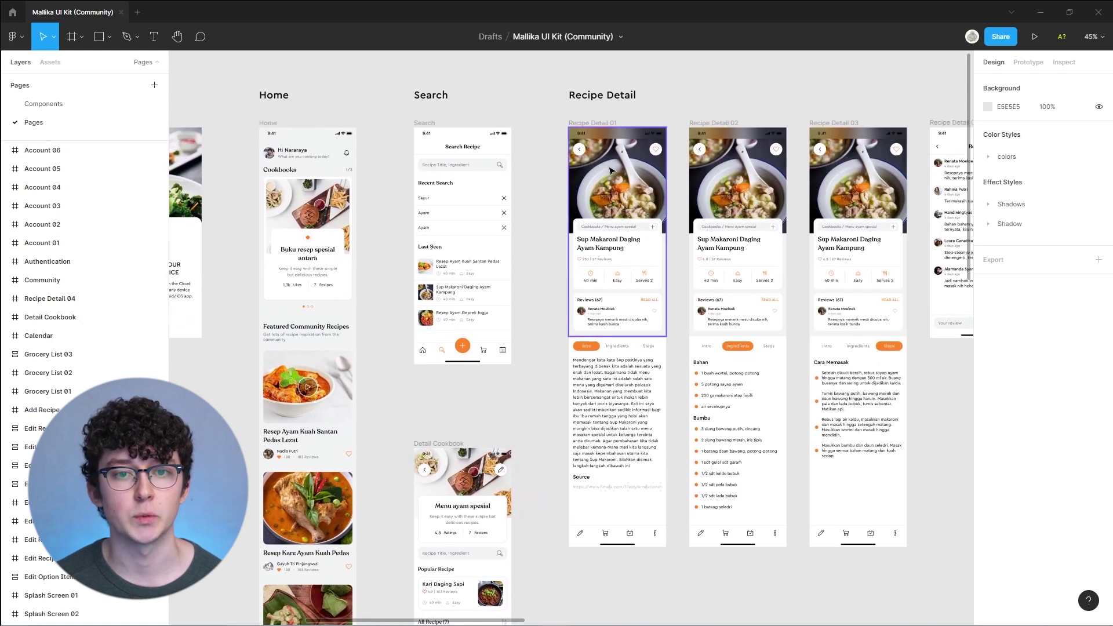
{"action": "scroll", "coordinate": [673, 225], "scroll_direction": "left", "scroll_amount": 6}
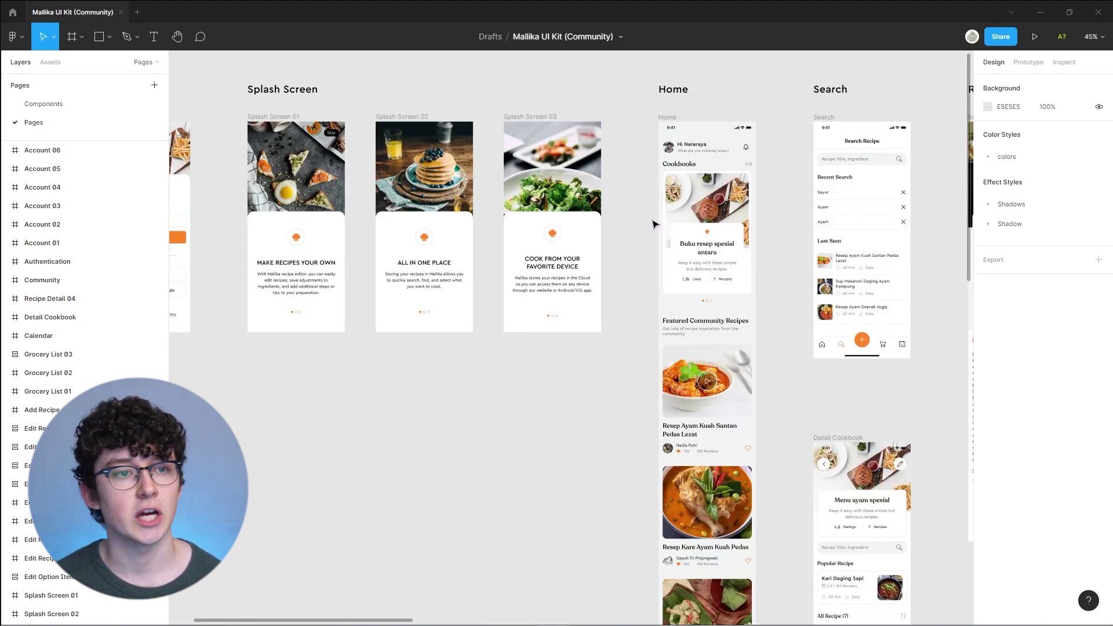
{"action": "left_click_drag", "start_coordinate": [651, 224], "coordinate": [731, 234]}
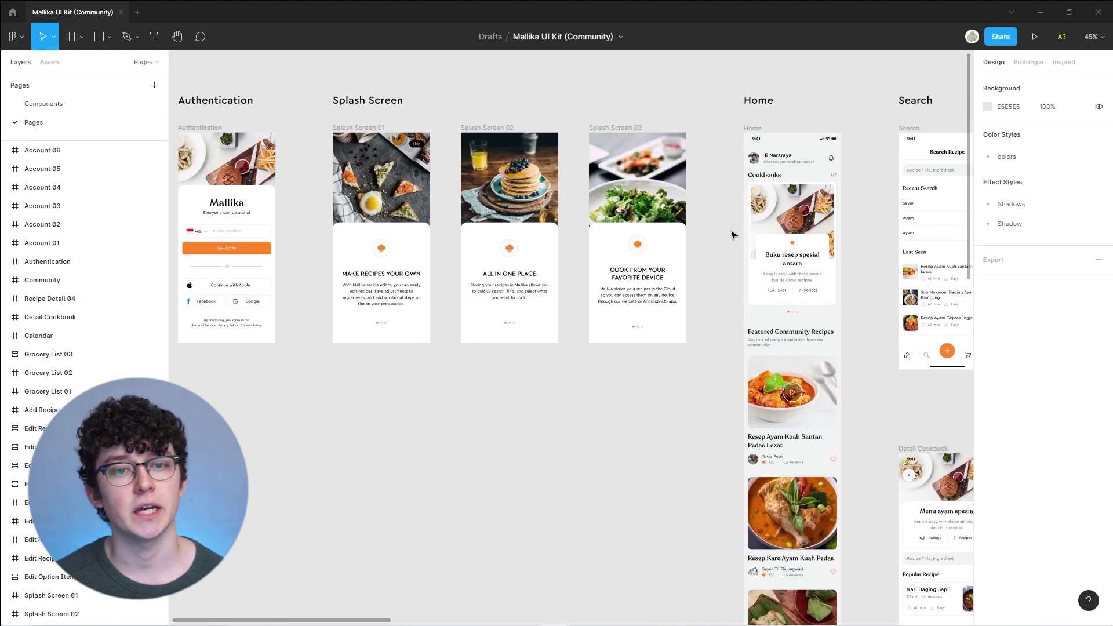
{"action": "scroll", "coordinate": [422, 244], "scroll_direction": "up", "scroll_amount": 2}
{"action": "left_click", "coordinate": [469, 120]}
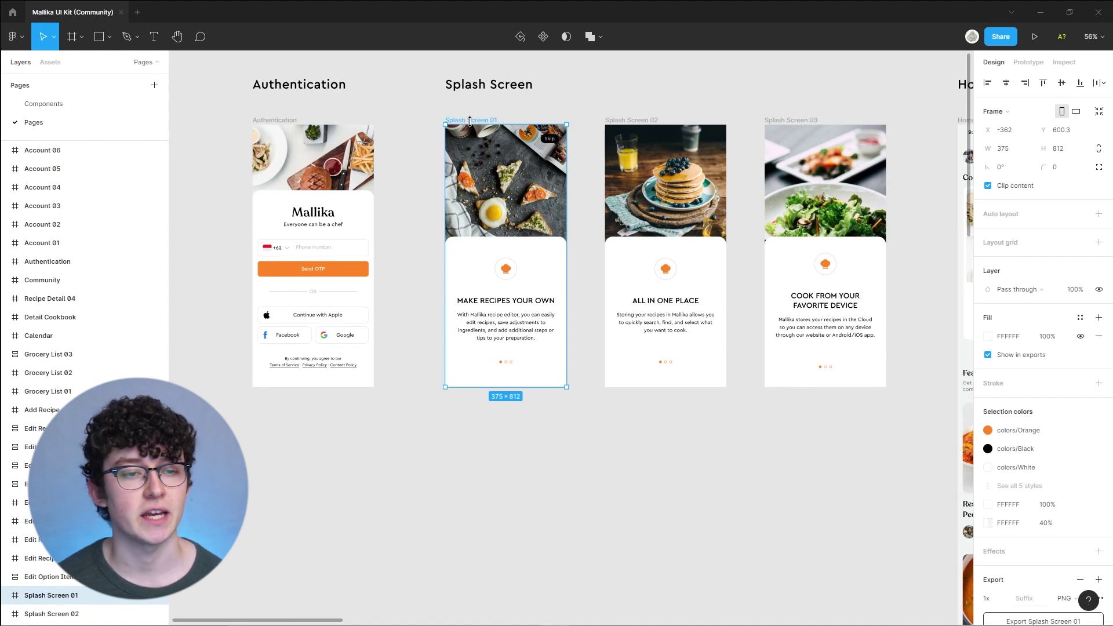
Copy the Splash Screen 01 frame, then create a new draft named 'Mallika Bravorized'
{"action": "right_click", "coordinate": [470, 122]}
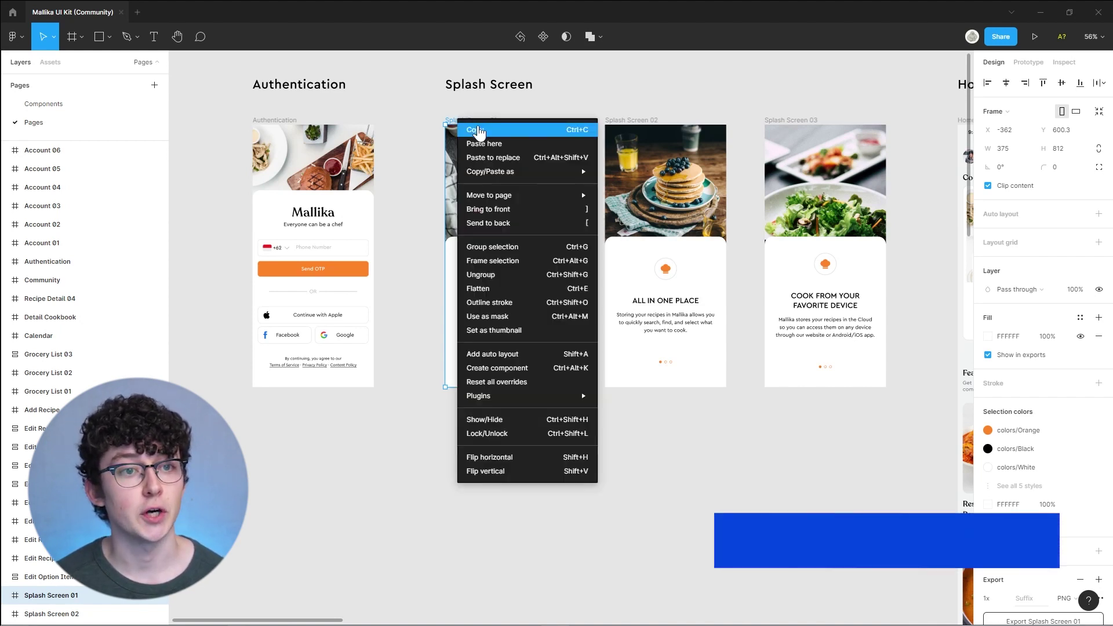
{"action": "left_click", "coordinate": [477, 125]}
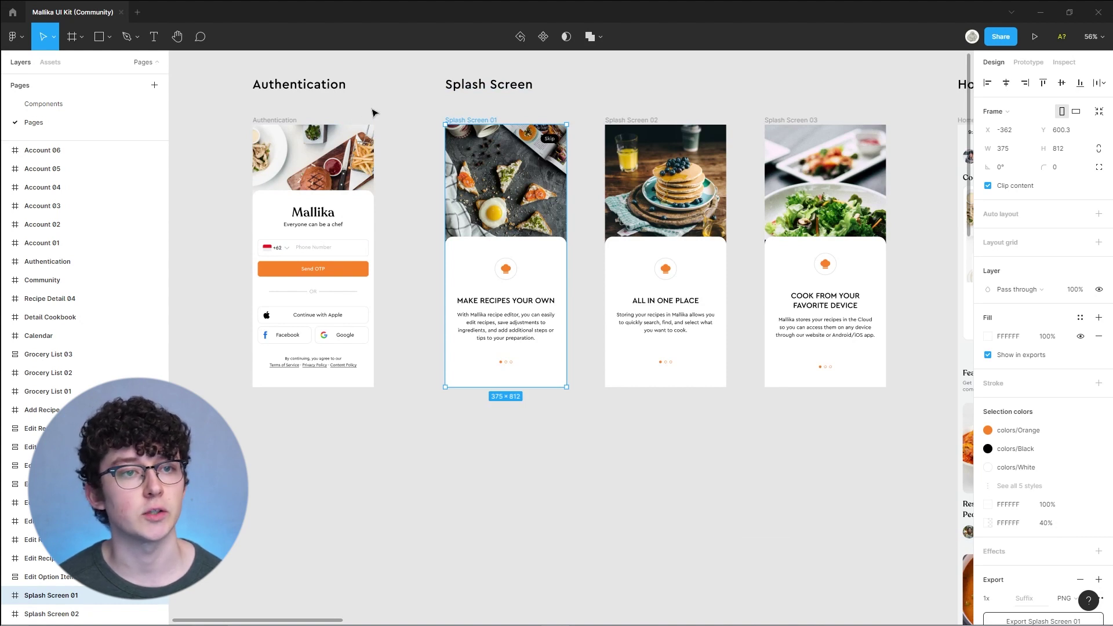
{"action": "left_click", "coordinate": [338, 89]}
{"action": "left_click", "coordinate": [453, 88]}
{"action": "left_click", "coordinate": [404, 112]}
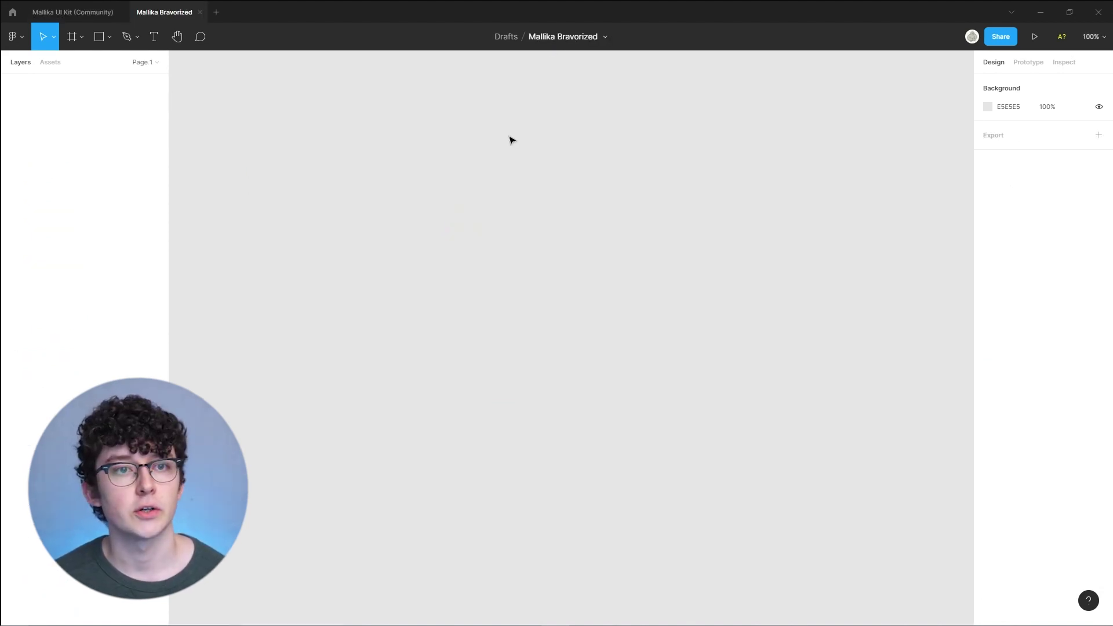
Paste Splash Screen 01 into the Mallika Bravorized draft, center it, and expand its layer tree
{"action": "key", "text": "ctrl+v"}
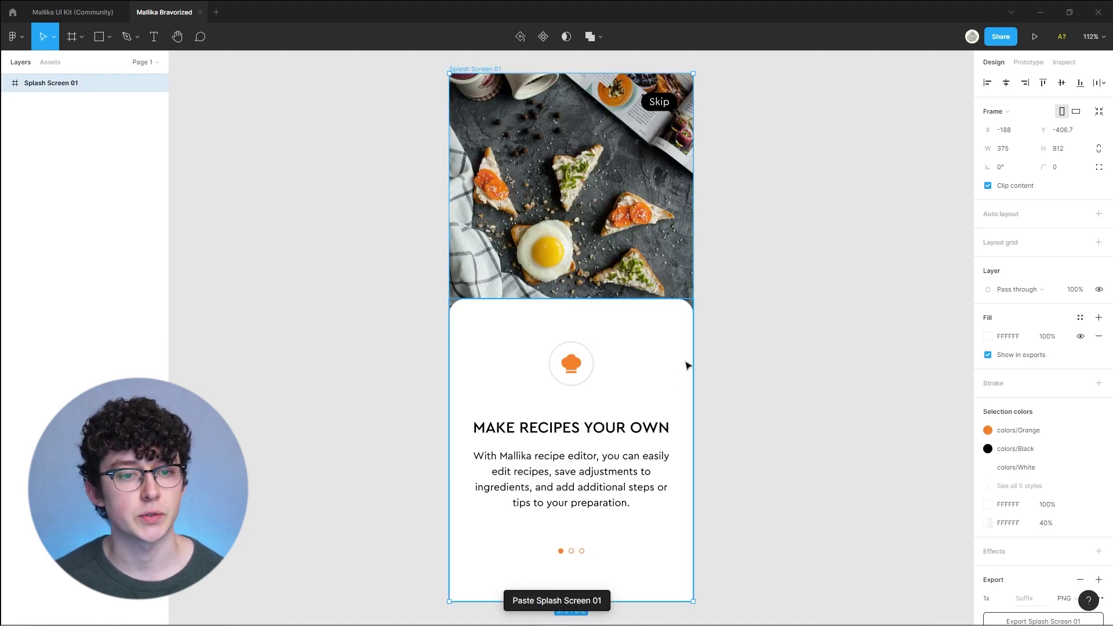
{"action": "left_click_drag", "start_coordinate": [701, 360], "coordinate": [659, 345]}
{"action": "scroll", "coordinate": [665, 350], "scroll_direction": "down", "scroll_amount": 2}
{"action": "key", "text": "Escape"}
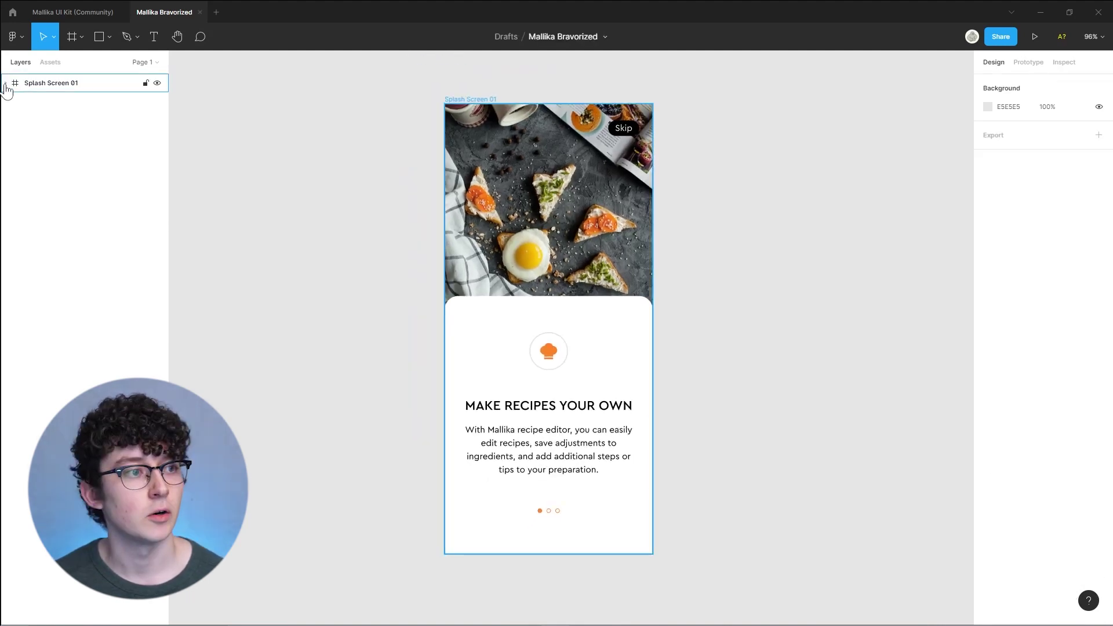
{"action": "left_click", "coordinate": [6, 83]}
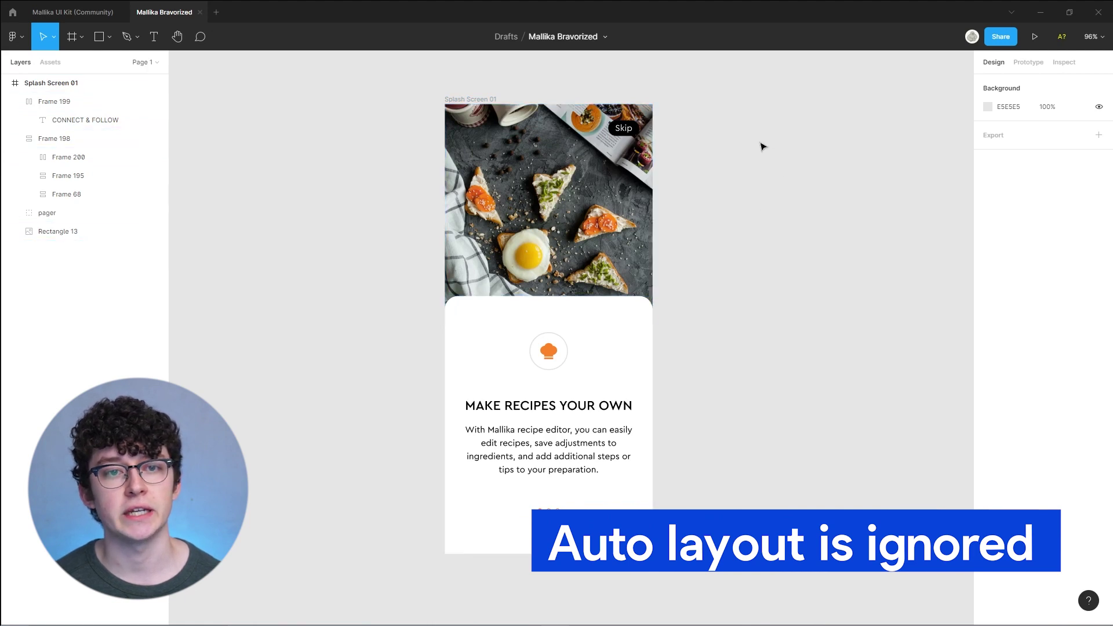
Create a 414×896 iPhone 11 Pro Max frame with its top aligned to Splash Screen 01
{"action": "left_click", "coordinate": [72, 40]}
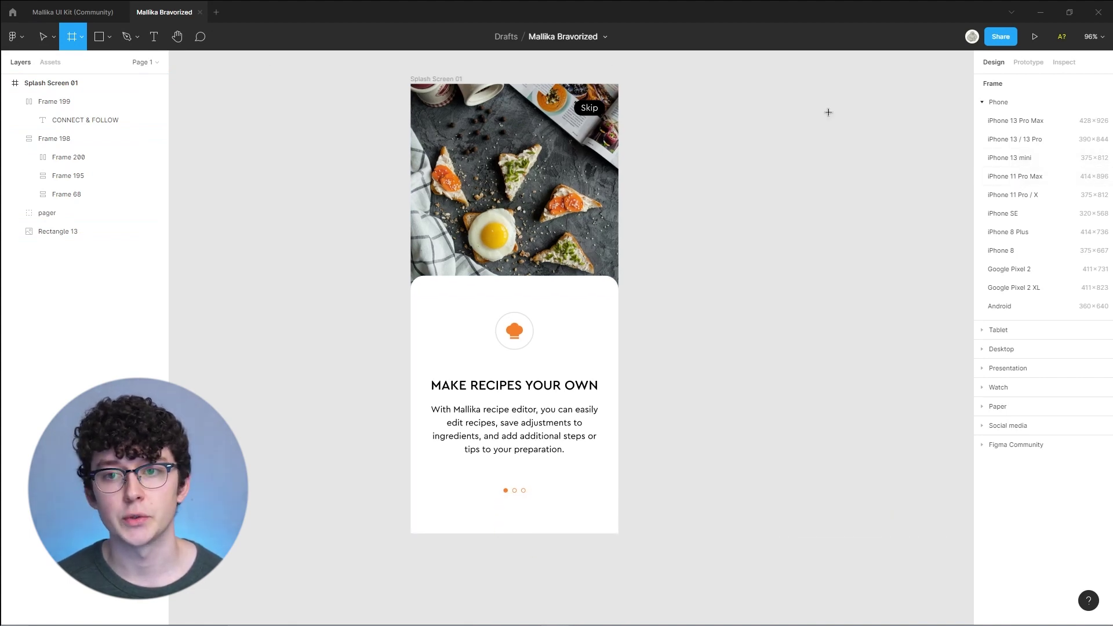
{"action": "left_click", "coordinate": [1034, 176]}
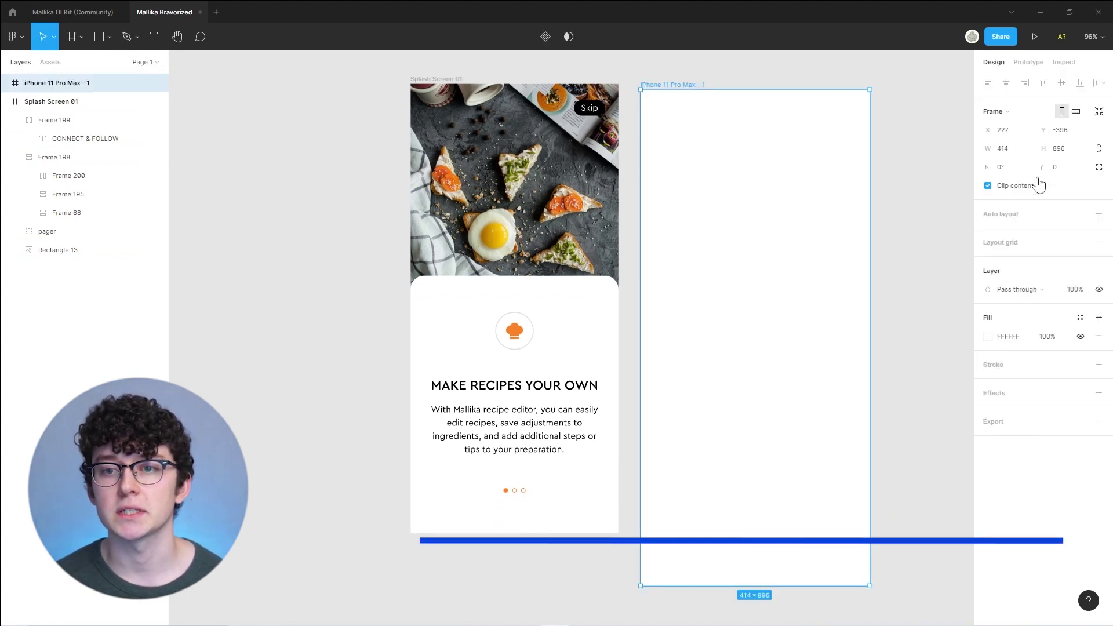
{"action": "left_click_drag", "start_coordinate": [741, 184], "coordinate": [740, 179]}
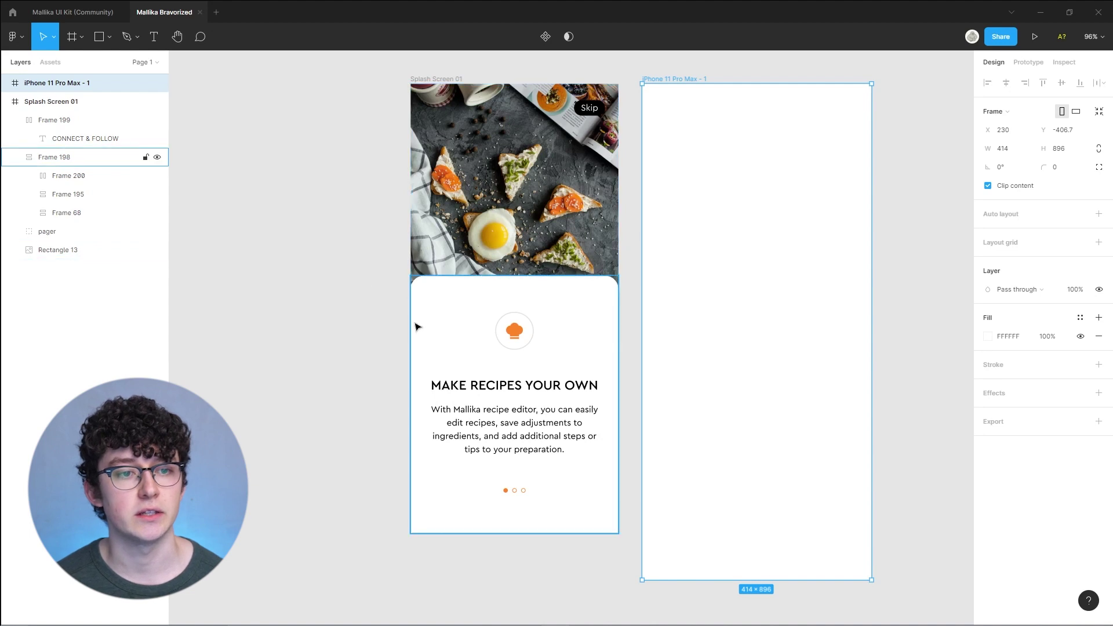
{"action": "left_click", "coordinate": [368, 270]}
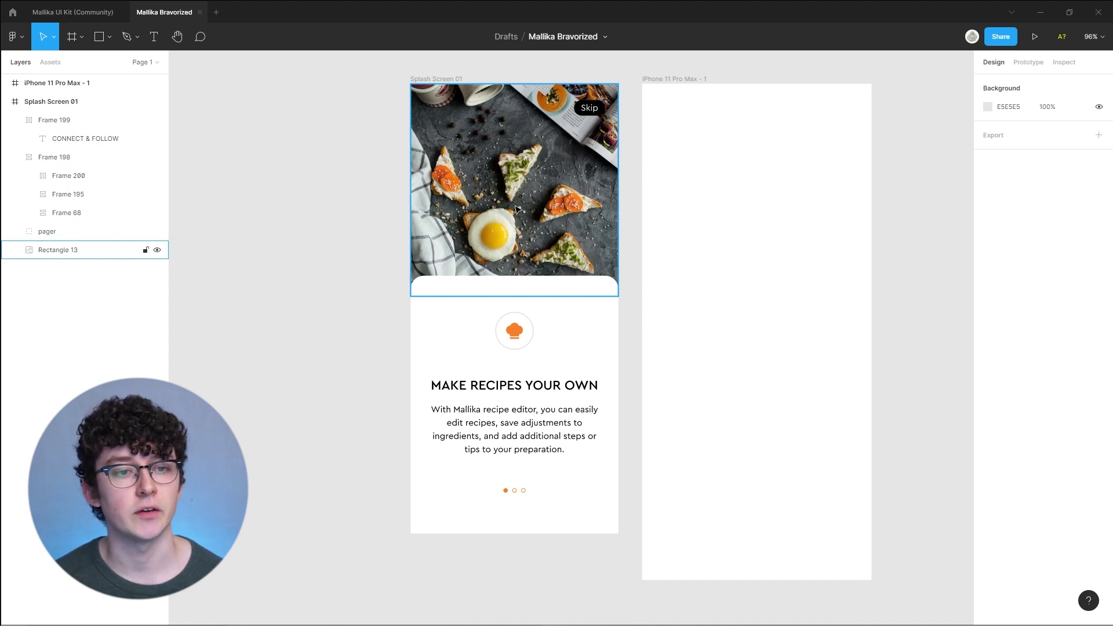
Duplicate the food photo into the iPhone frame, stretch it full width, and select the Skip button
{"action": "left_click", "coordinate": [524, 494]}
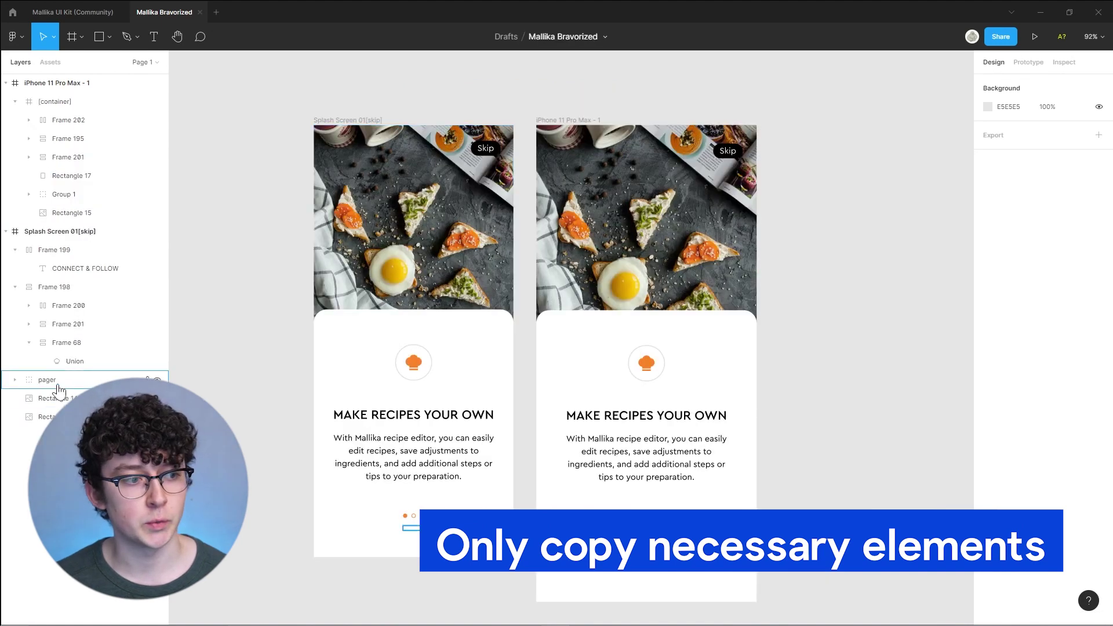
{"action": "left_click", "coordinate": [53, 380]}
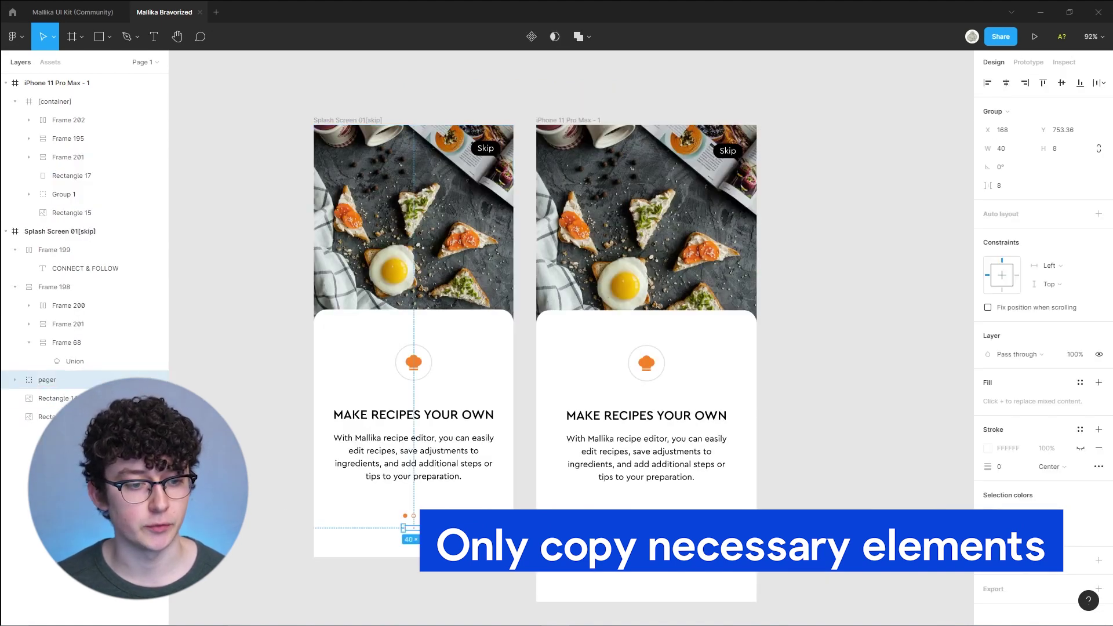
{"action": "key", "text": "Escape"}
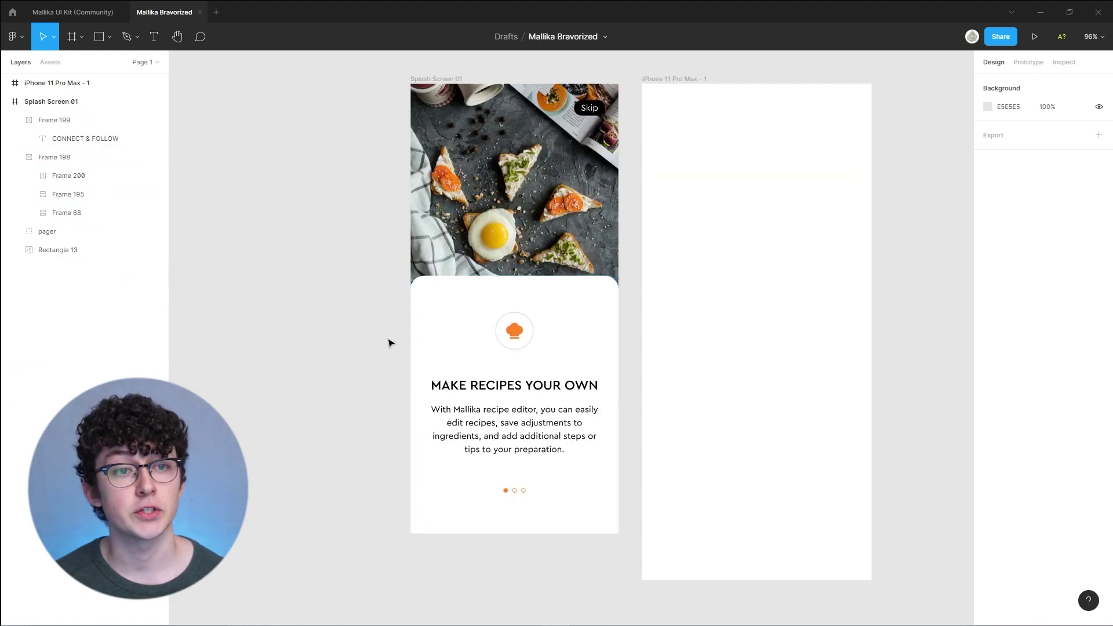
{"action": "left_click", "coordinate": [482, 180]}
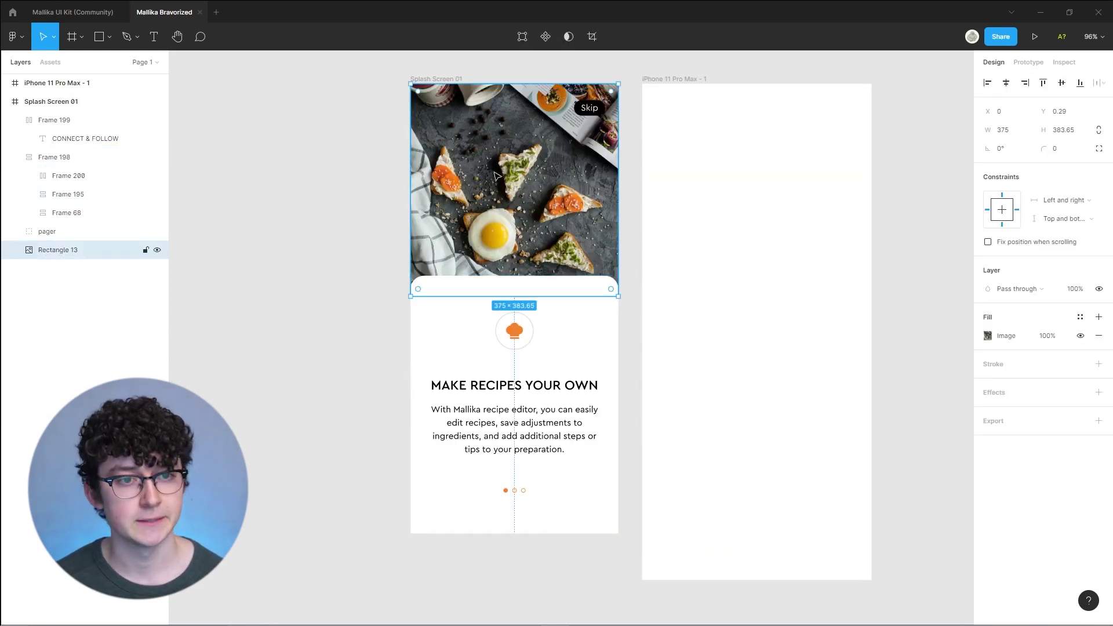
{"action": "key", "text": "ctrl+d"}
{"action": "key", "text": "ctrl+d"}
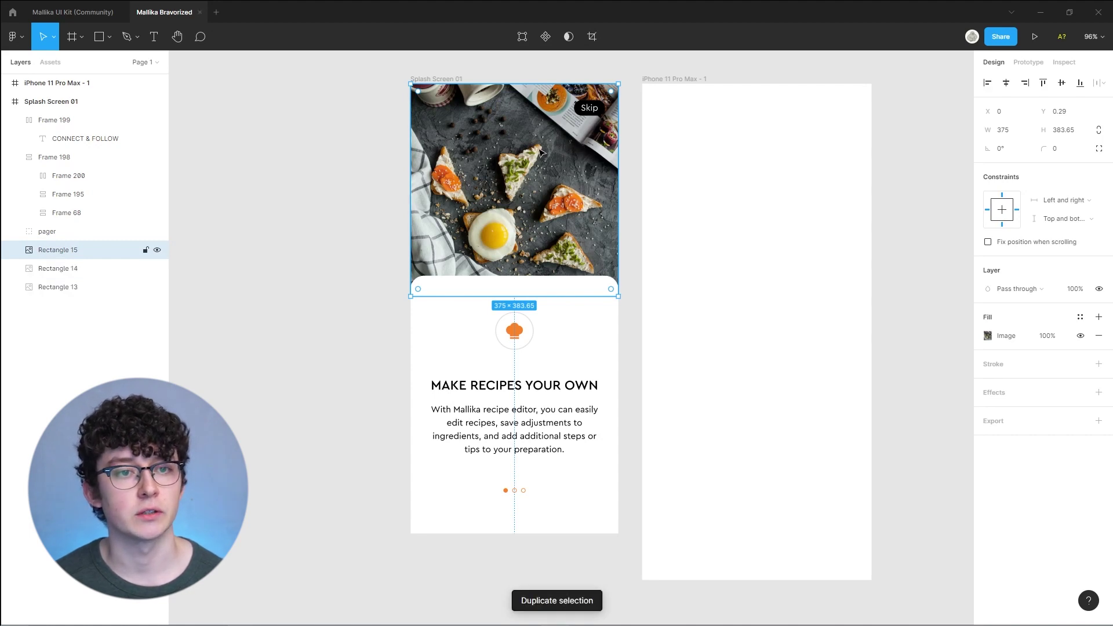
{"action": "left_click_drag", "start_coordinate": [542, 153], "coordinate": [772, 153]}
{"action": "left_click_drag", "start_coordinate": [852, 298], "coordinate": [871, 319]}
{"action": "left_click", "coordinate": [348, 231]}
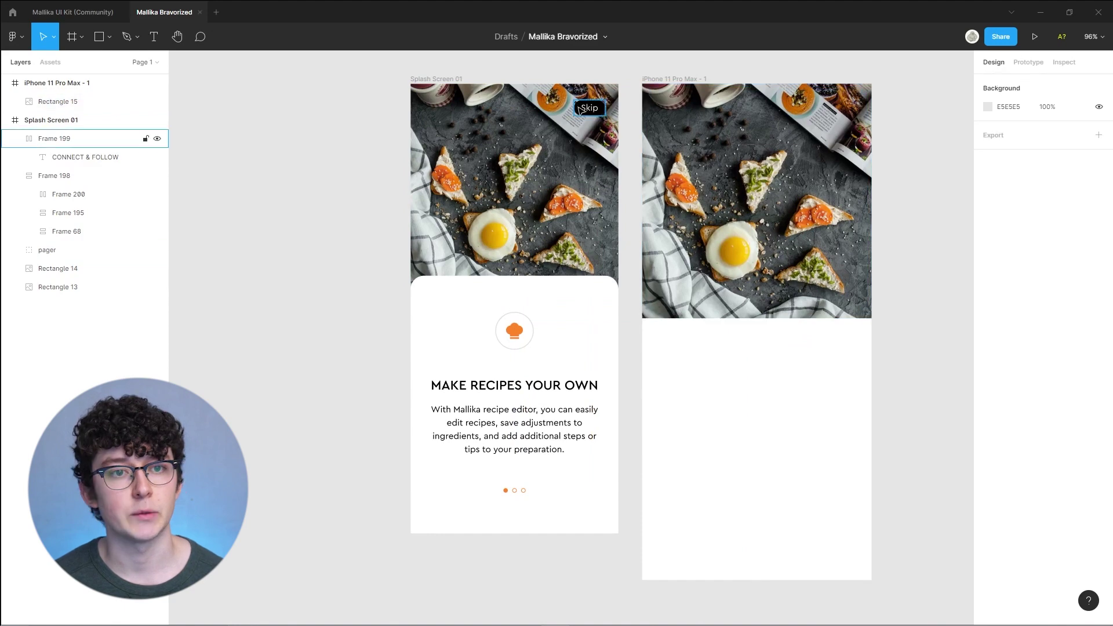
{"action": "left_click", "coordinate": [95, 139]}
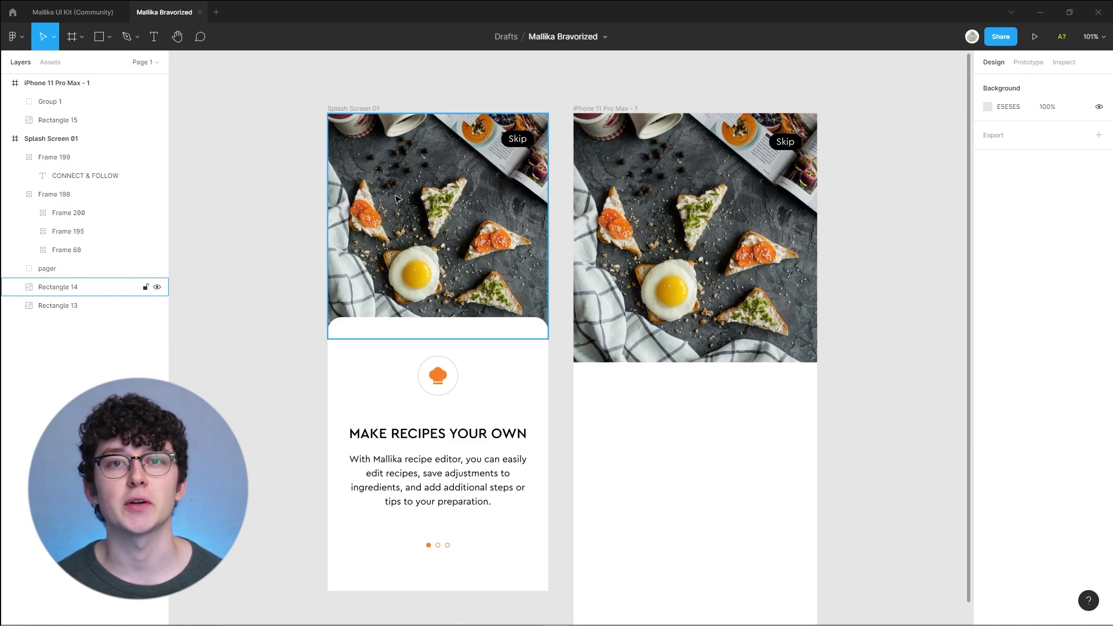
Draw a new frame over the second screen's photo and nest it in iPhone 11 Pro Max - 1 with Group 1
{"action": "left_click", "coordinate": [72, 37]}
{"action": "left_click_drag", "start_coordinate": [573, 113], "coordinate": [817, 364]}
{"action": "left_click_drag", "start_coordinate": [46, 83], "coordinate": [71, 137]}
{"action": "left_click", "coordinate": [52, 85]}
{"action": "left_click", "coordinate": [48, 119]}
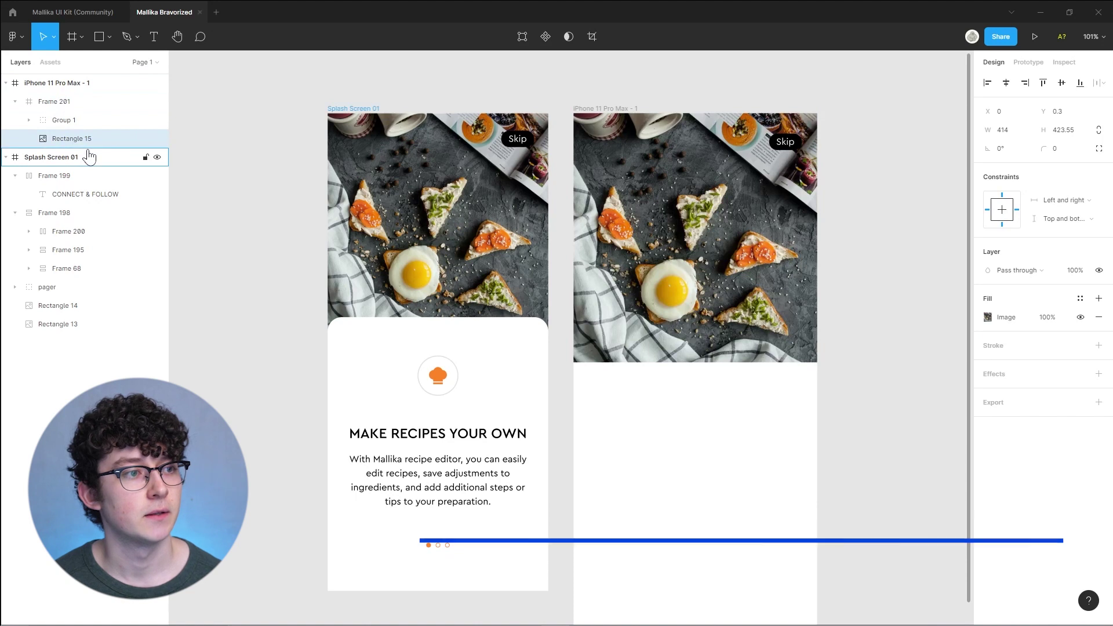
Rename the new frame '[container]' and extend it downward
{"action": "double_click", "coordinate": [64, 102]}
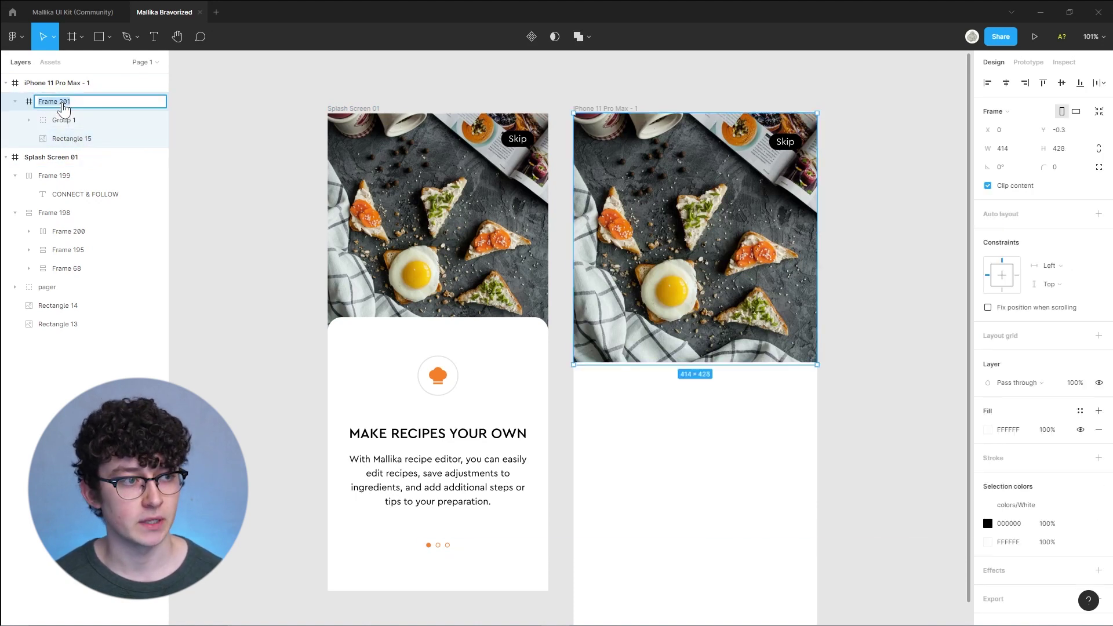
{"action": "type", "text": "[container]"}
{"action": "key", "text": "Return"}
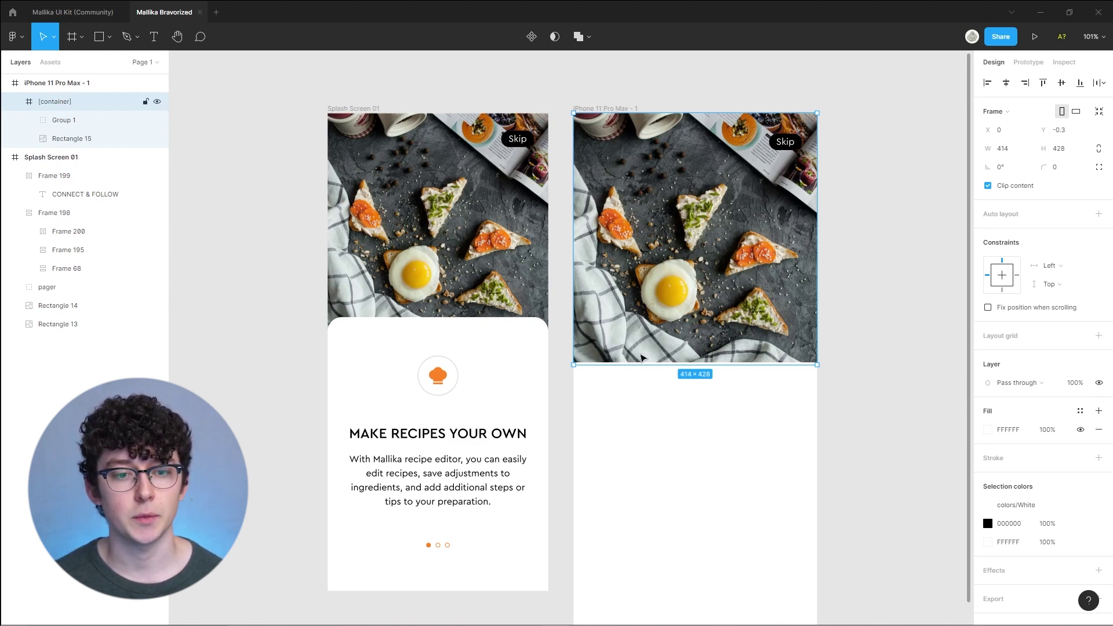
{"action": "scroll", "coordinate": [775, 448], "scroll_direction": "down", "scroll_amount": 1}
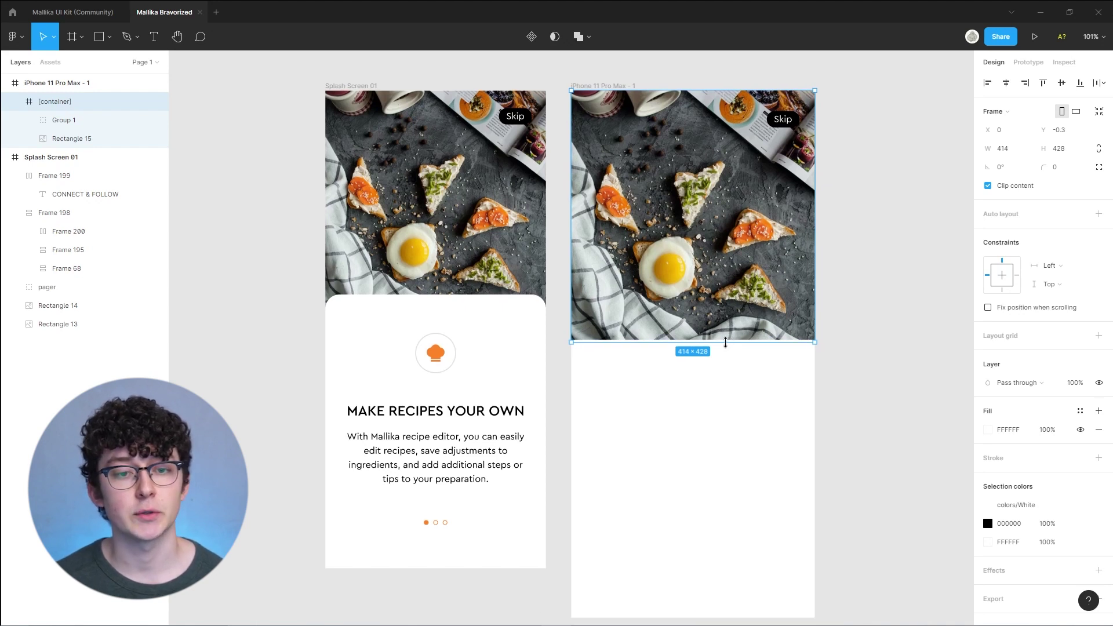
{"action": "scroll", "coordinate": [800, 386], "scroll_direction": "down", "scroll_amount": 3}
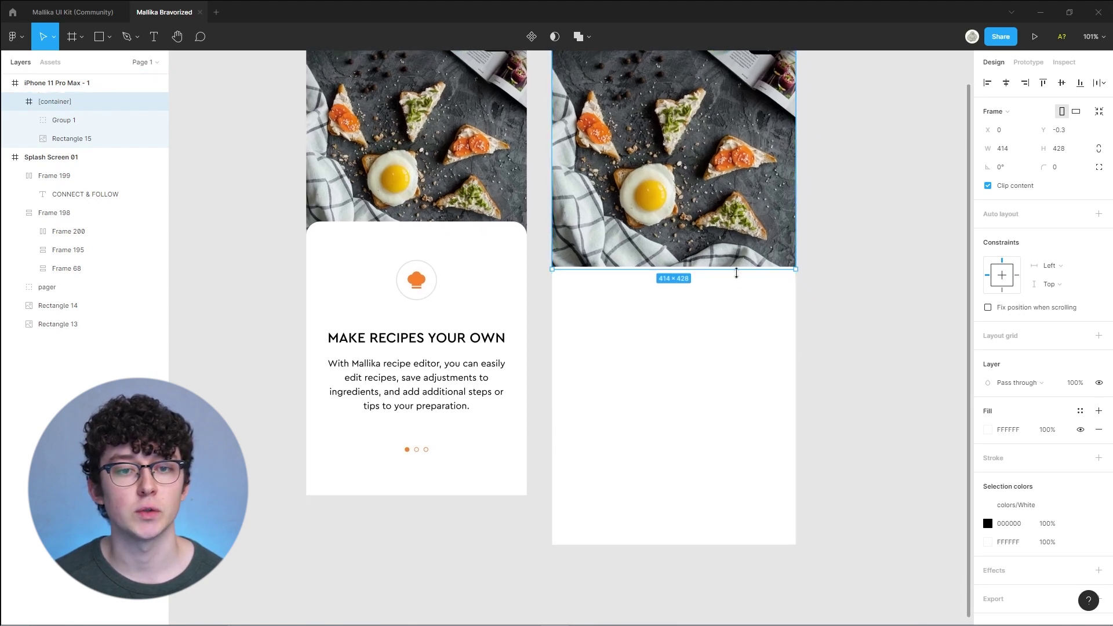
{"action": "left_click_drag", "start_coordinate": [736, 272], "coordinate": [728, 545]}
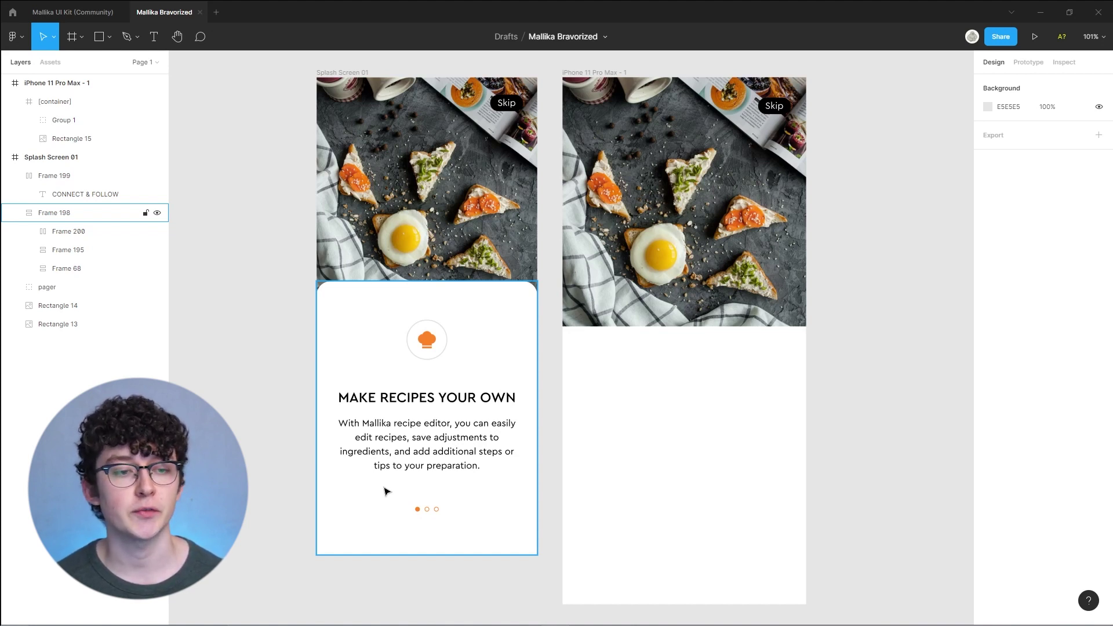
Draw a rectangle covering the lower part of the second screen, its top overlapping the photo
{"action": "left_click", "coordinate": [703, 378]}
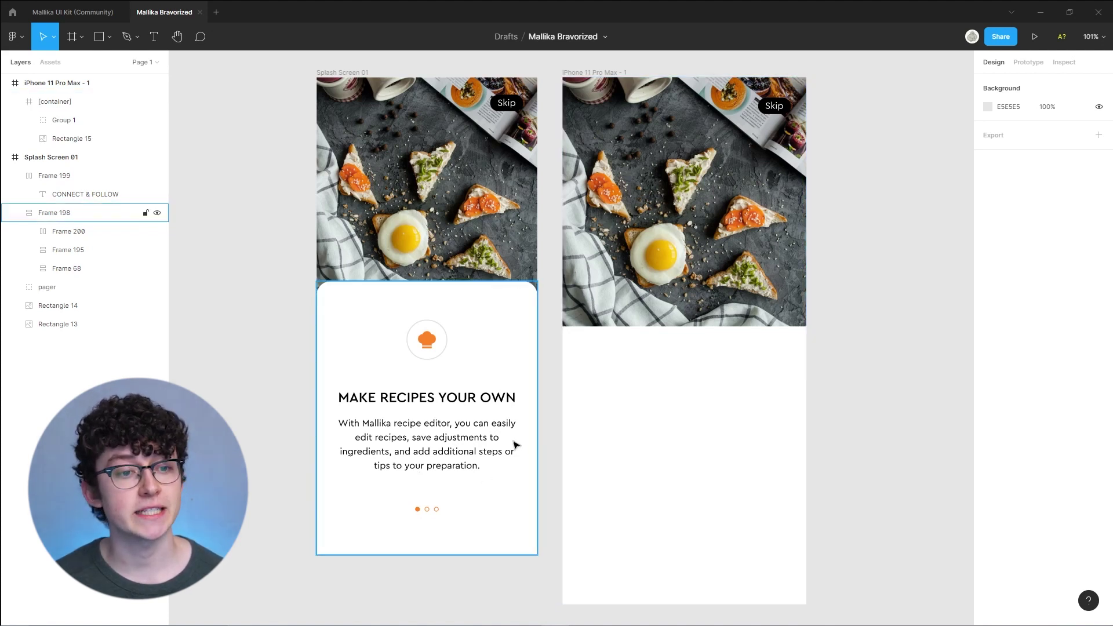
{"action": "left_click", "coordinate": [489, 343]}
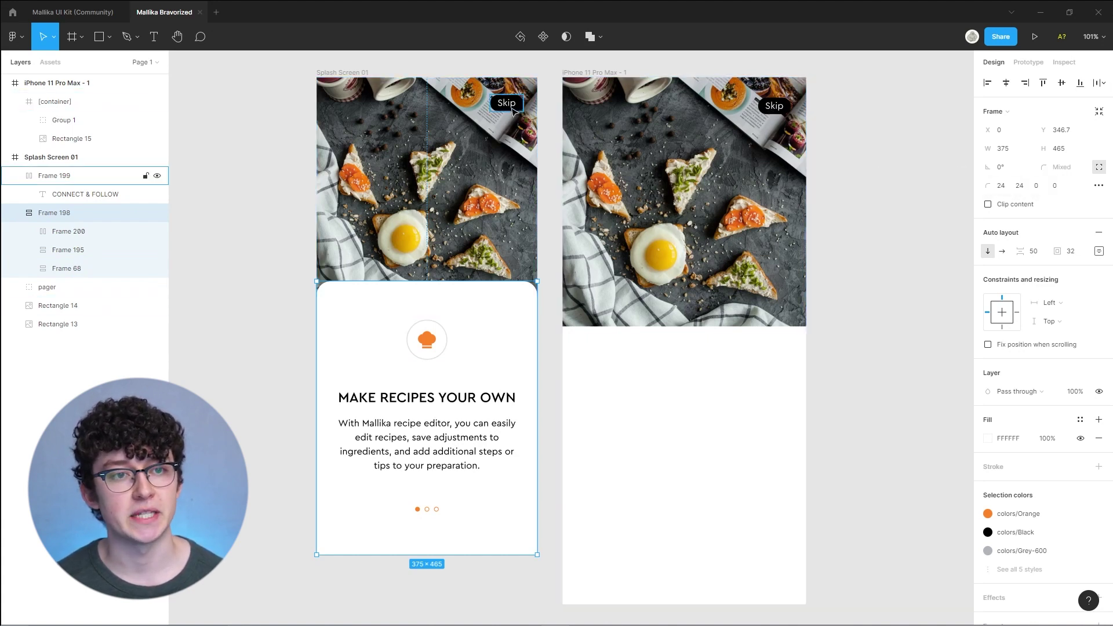
{"action": "left_click", "coordinate": [249, 162]}
{"action": "left_click", "coordinate": [99, 36]}
{"action": "mouse_move", "coordinate": [563, 301]}
{"action": "left_mouse_down"}
{"action": "mouse_move", "coordinate": [640, 392]}
{"action": "mouse_move", "coordinate": [778, 609]}
{"action": "mouse_move", "coordinate": [809, 610]}
{"action": "left_mouse_up"}
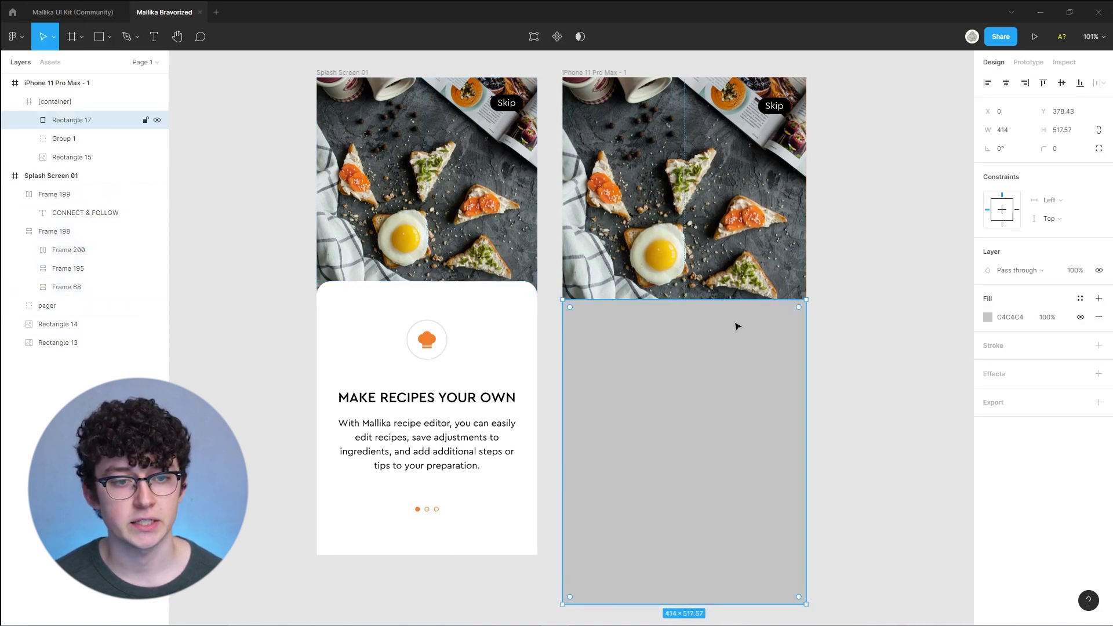
{"action": "scroll", "coordinate": [741, 323], "scroll_direction": "up", "scroll_amount": 3}
{"action": "left_click_drag", "start_coordinate": [673, 298], "coordinate": [675, 271]}
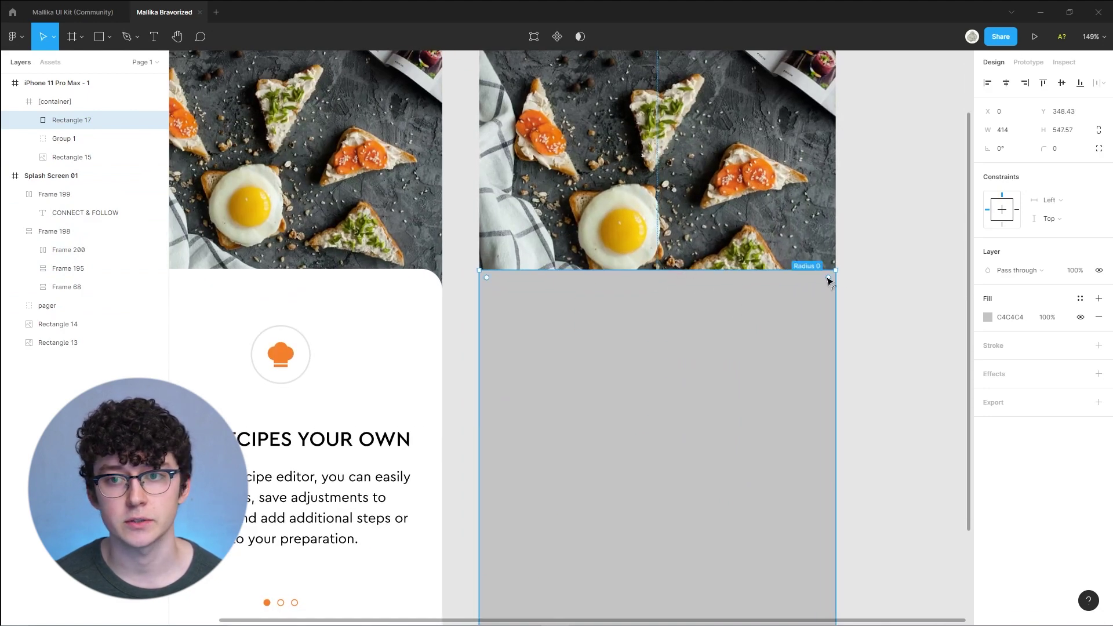
Enable independent corners and set the rectangle's top-left and top-right radii to 24
{"action": "left_click", "coordinate": [1098, 149]}
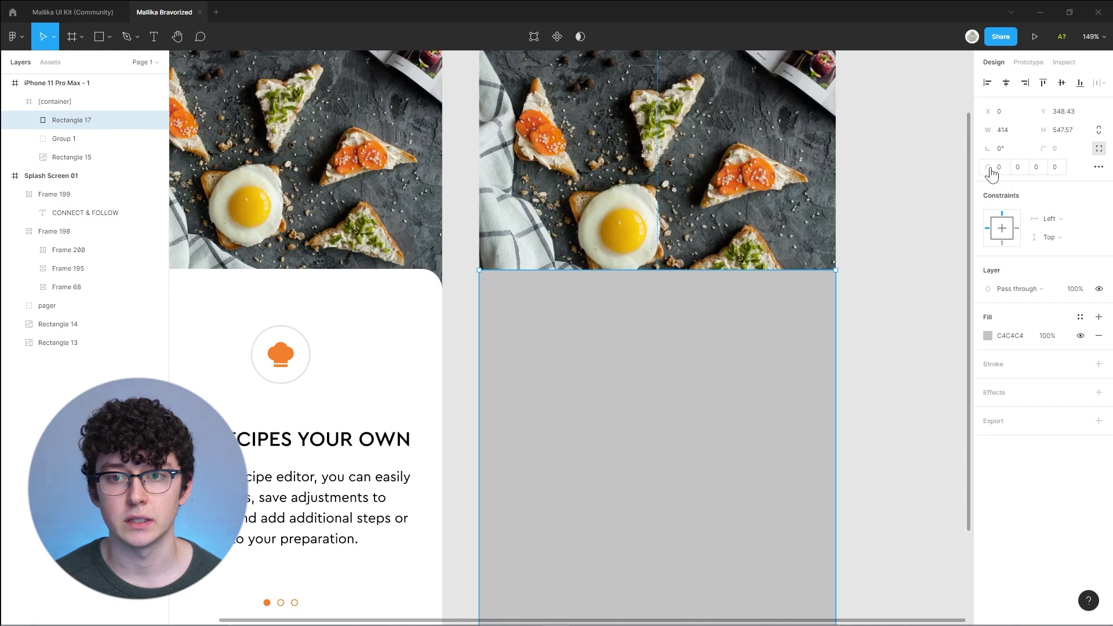
{"action": "left_click", "coordinate": [236, 276]}
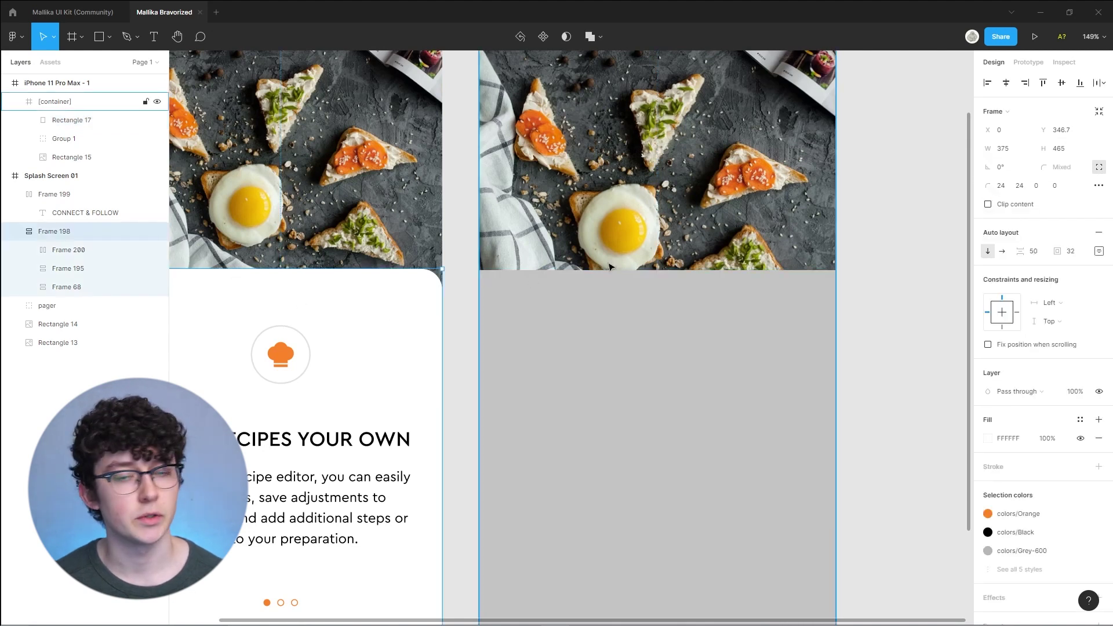
{"action": "double_click", "coordinate": [629, 358]}
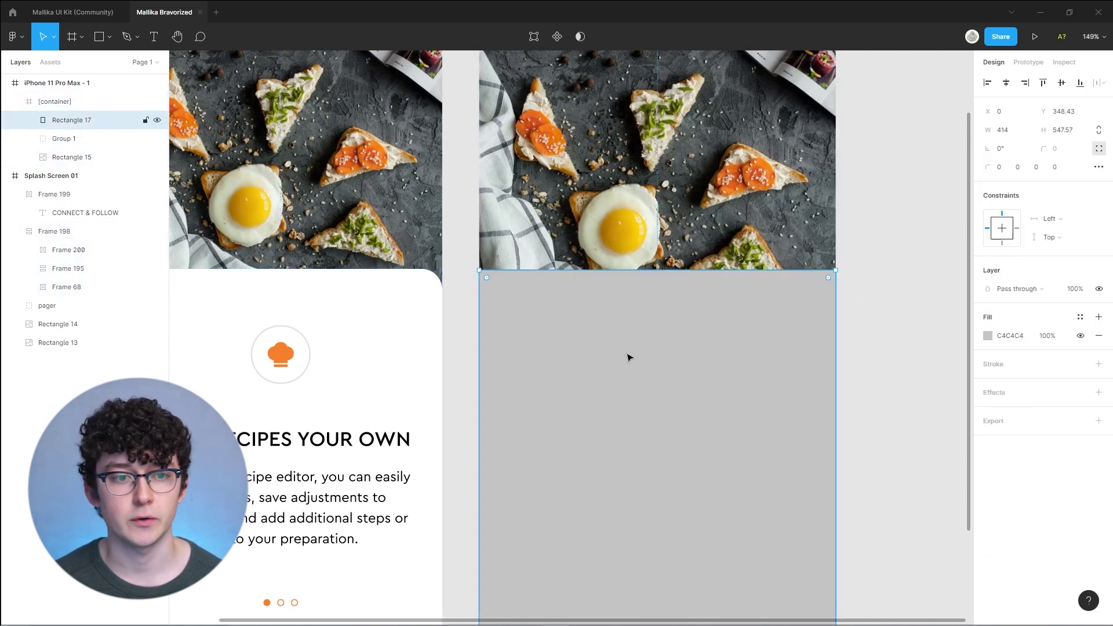
{"action": "left_click", "coordinate": [998, 168]}
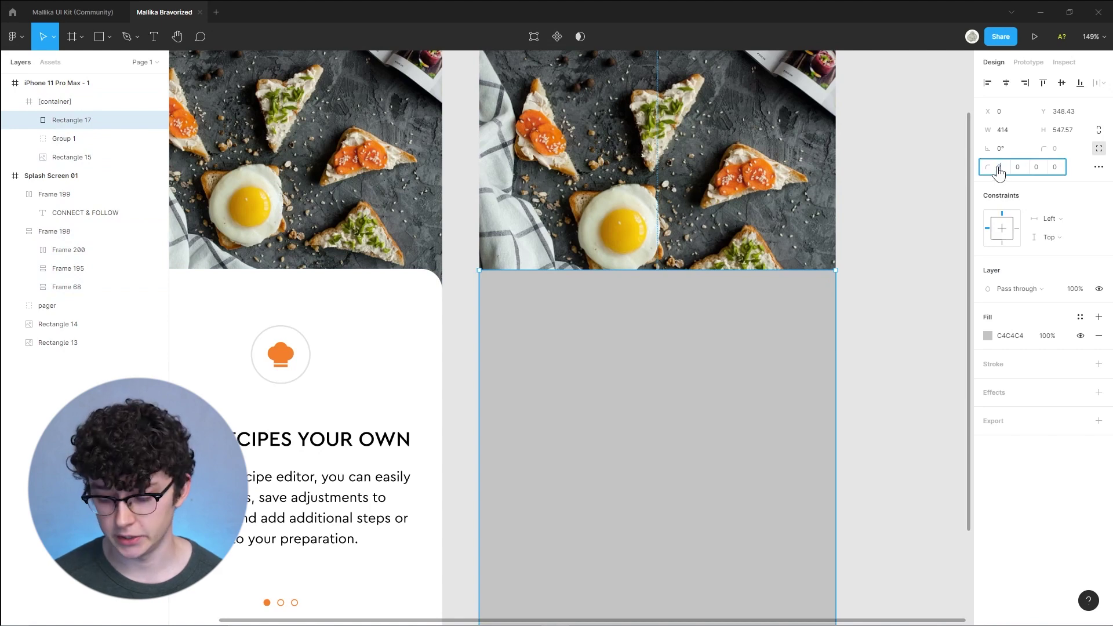
{"action": "type", "text": "24"}
{"action": "left_click", "coordinate": [1016, 169]}
{"action": "type", "text": "24"}
{"action": "key", "text": "Return"}
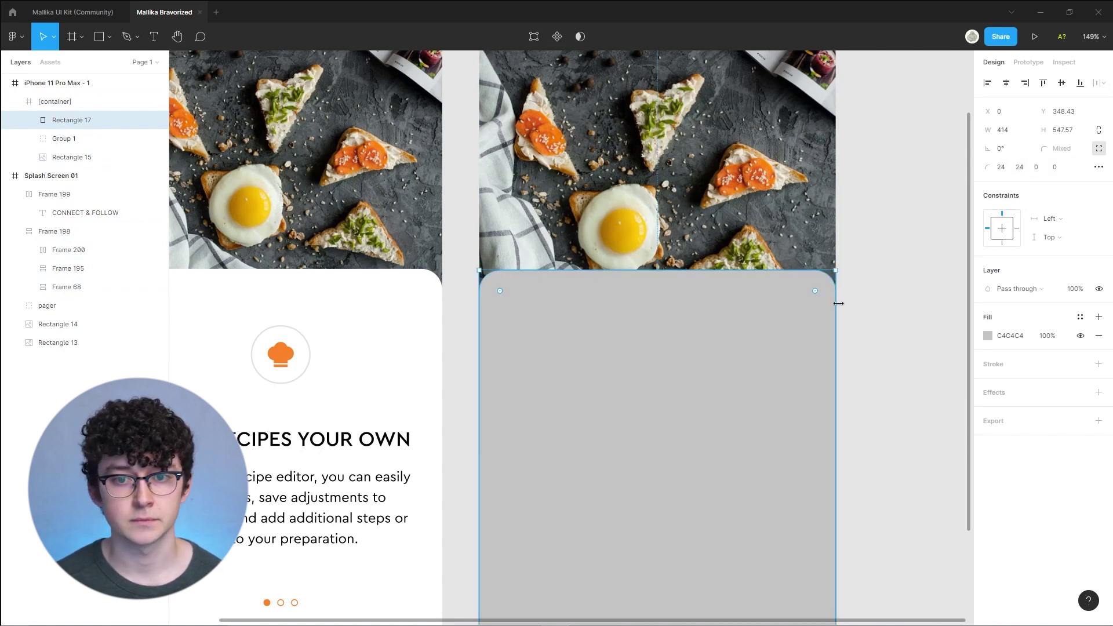
Fill the rectangle with white sampled from the first screen's card
{"action": "left_click", "coordinate": [987, 338]}
{"action": "left_click", "coordinate": [852, 495]}
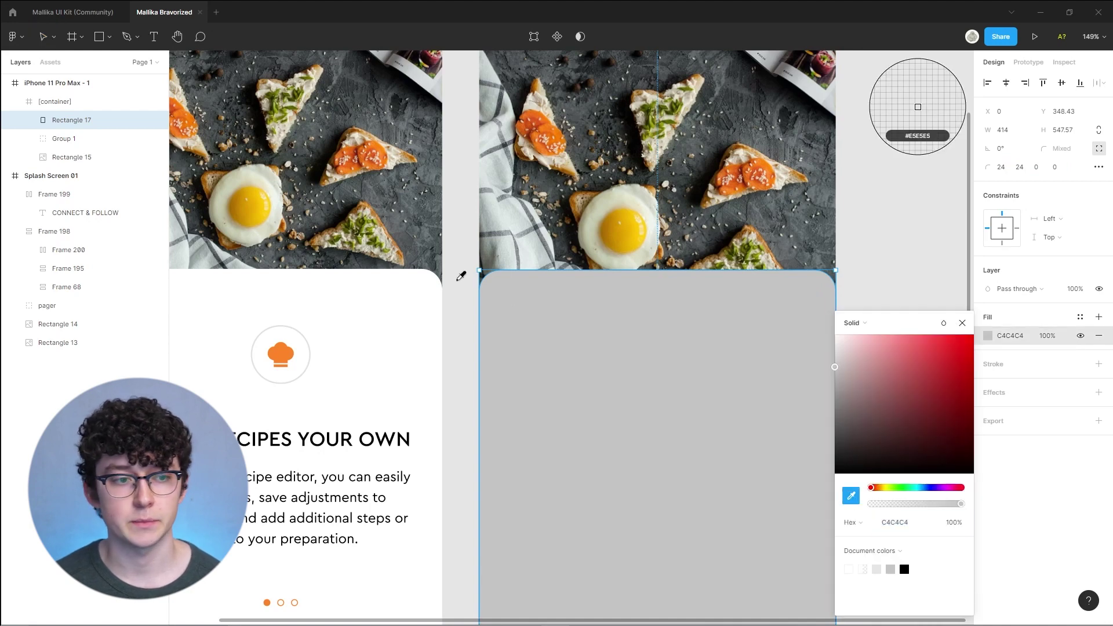
{"action": "left_click", "coordinate": [421, 290]}
{"action": "left_click", "coordinate": [961, 323]}
{"action": "left_click", "coordinate": [932, 304]}
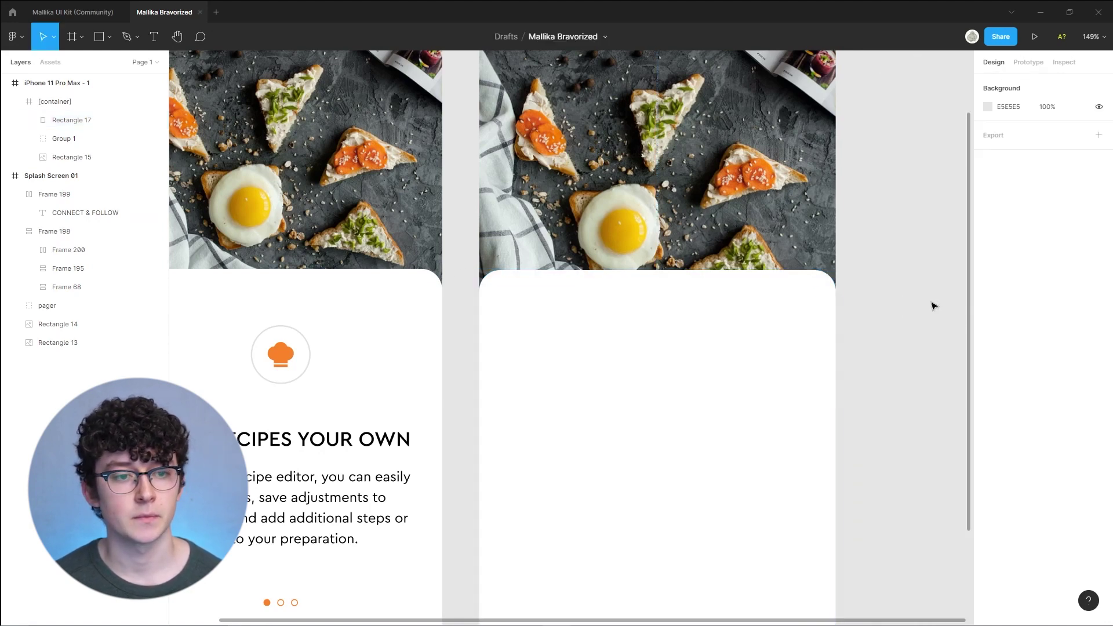
Duplicate the chef-hat icon onto the second screen's card
{"action": "scroll", "coordinate": [296, 470], "scroll_direction": "down", "scroll_amount": 2}
{"action": "scroll", "coordinate": [406, 348], "scroll_direction": "down", "scroll_amount": 3}
{"action": "scroll", "coordinate": [406, 347], "scroll_direction": "left", "scroll_amount": 3}
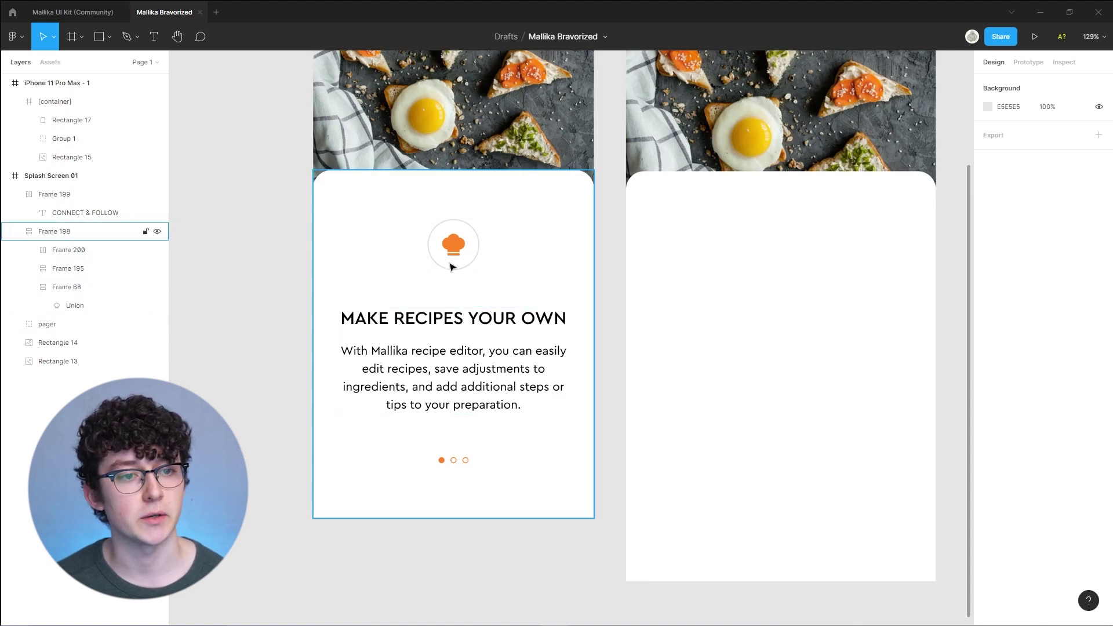
{"action": "scroll", "coordinate": [481, 252], "scroll_direction": "down", "scroll_amount": 1}
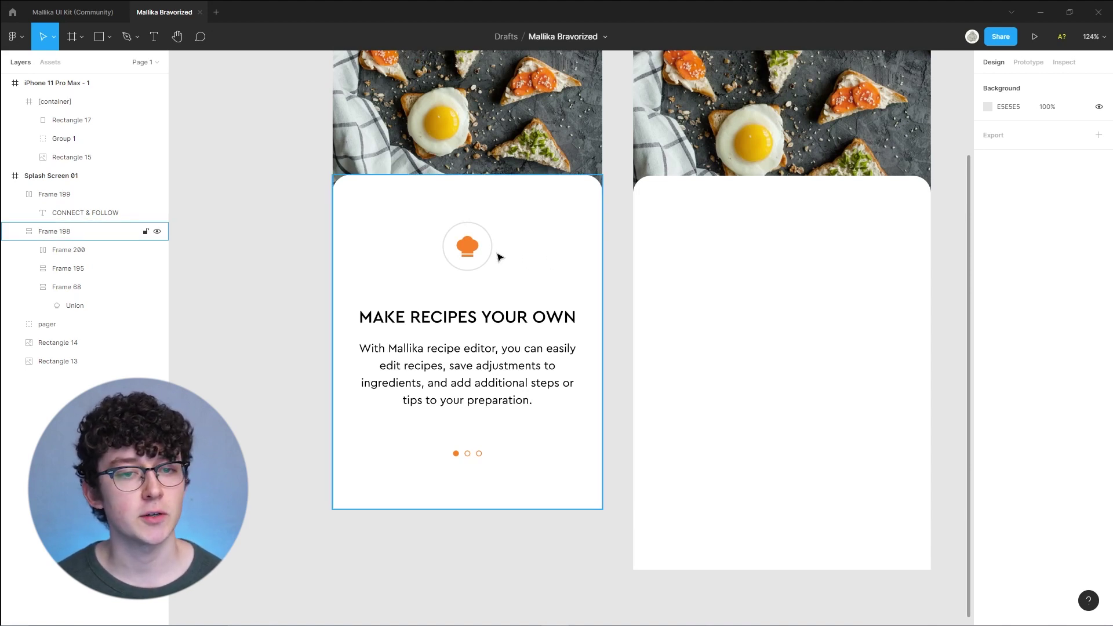
{"action": "scroll", "coordinate": [684, 174], "scroll_direction": "up", "scroll_amount": 2}
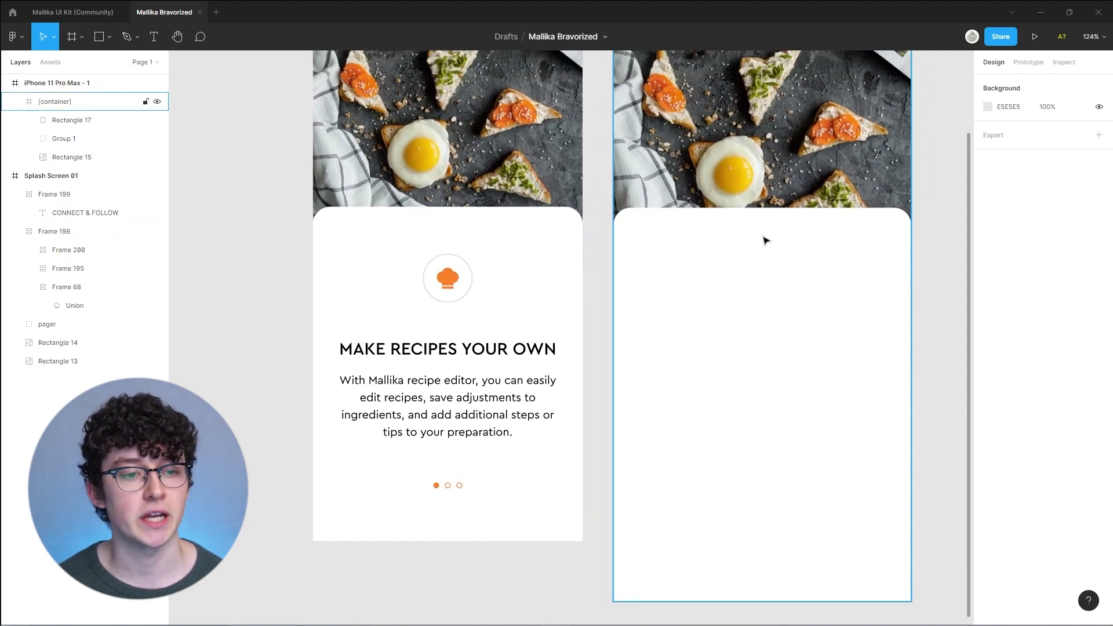
{"action": "left_click", "coordinate": [449, 278]}
{"action": "key", "text": "ctrl+d"}
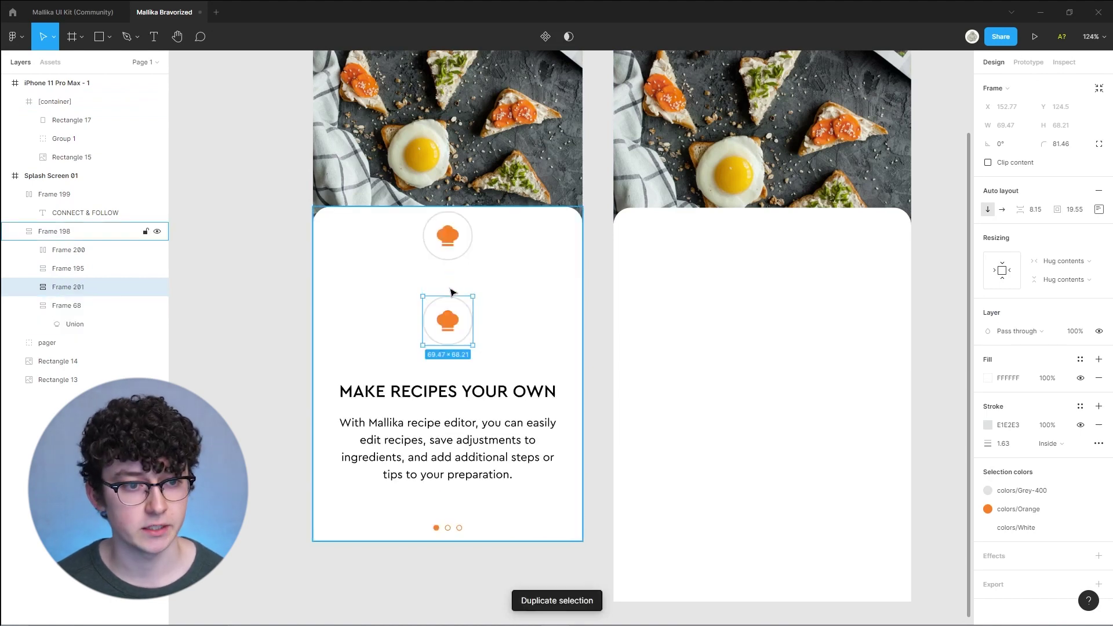
{"action": "left_click_drag", "start_coordinate": [452, 313], "coordinate": [762, 280]}
Duplicate the MAKE RECIPES YOUR OWN text block and the pager dots onto the second card
{"action": "left_click", "coordinate": [460, 371]}
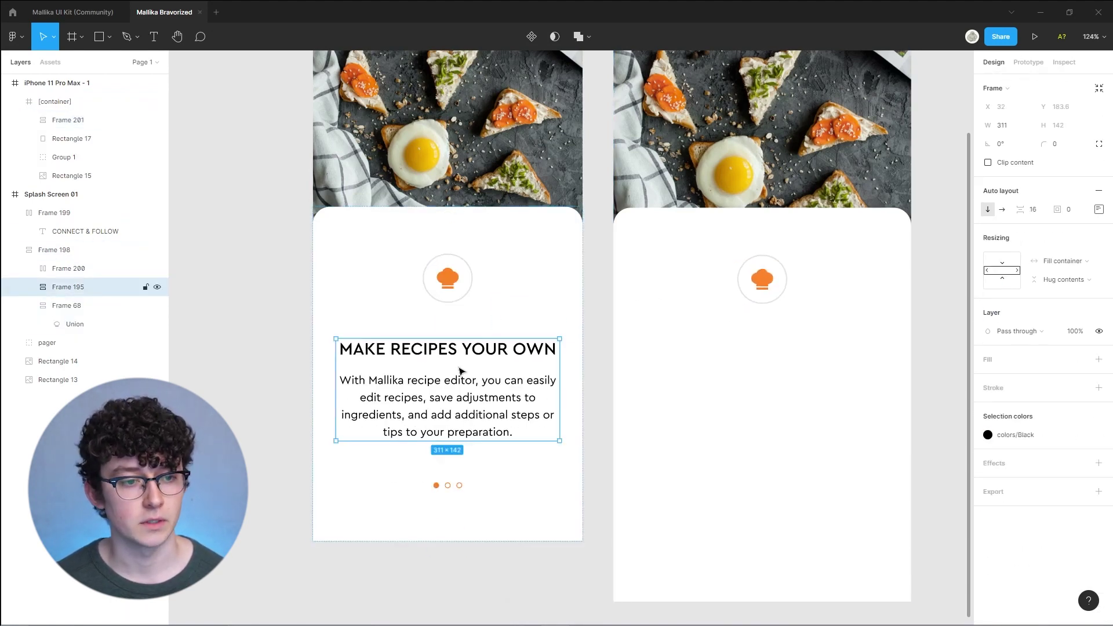
{"action": "key", "text": "ctrl+d"}
{"action": "left_click_drag", "start_coordinate": [458, 369], "coordinate": [763, 361]}
{"action": "left_click", "coordinate": [458, 492]}
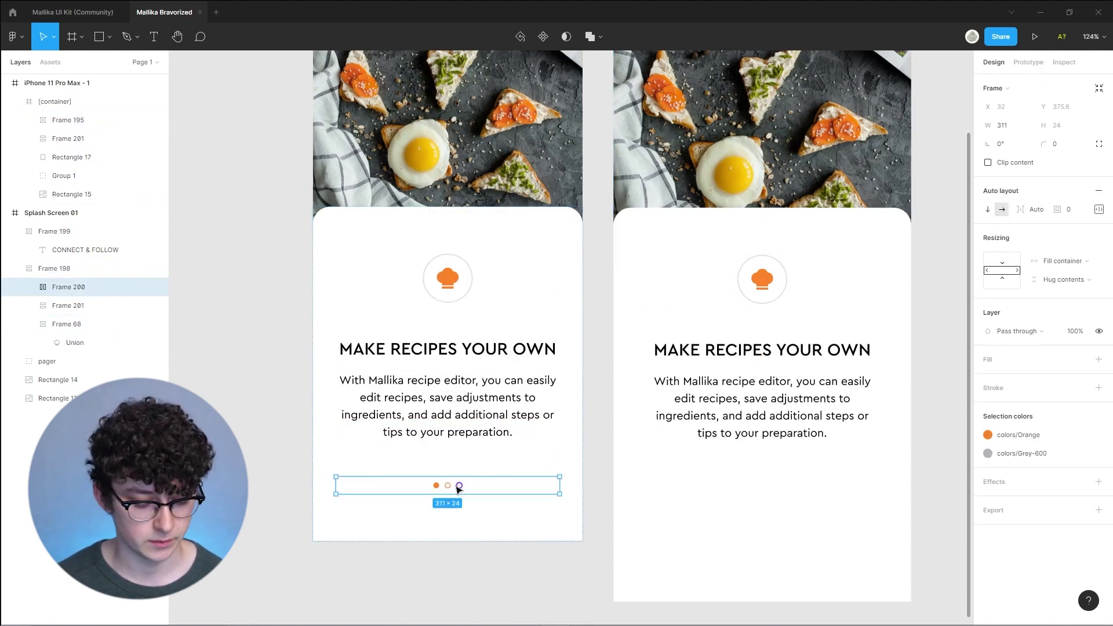
{"action": "key", "text": "ctrl+d"}
{"action": "left_click_drag", "start_coordinate": [452, 511], "coordinate": [768, 475]}
{"action": "left_click", "coordinate": [777, 405]}
{"action": "scroll", "coordinate": [777, 405], "scroll_direction": "down", "scroll_amount": 3}
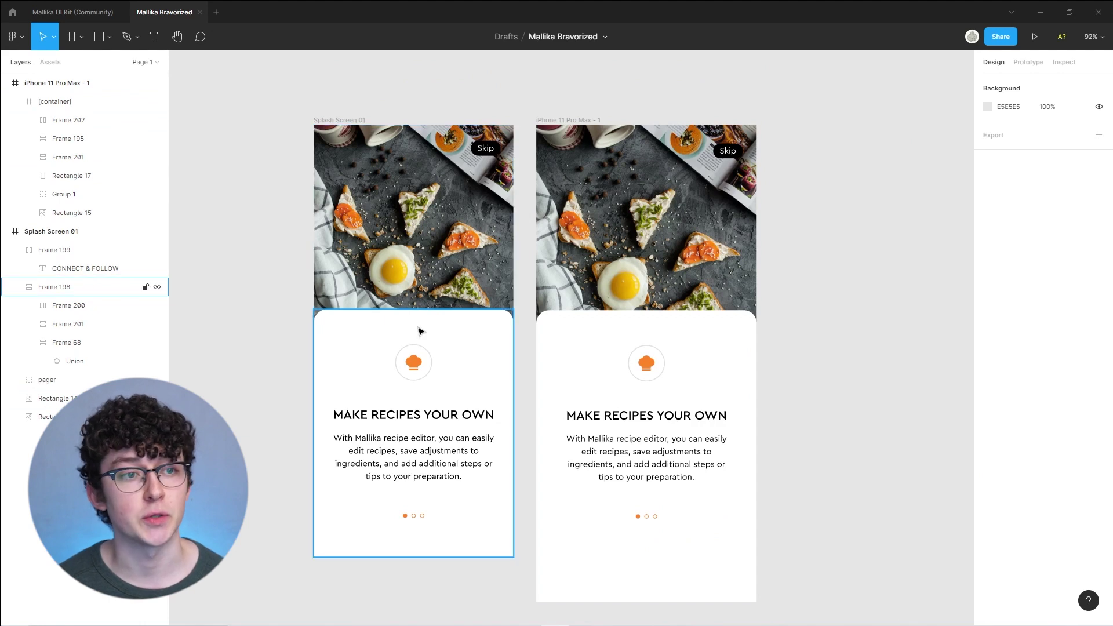
Rename the Splash Screen 01 frame to 'Splash Screen 01[skip]'
{"action": "left_click", "coordinate": [364, 121]}
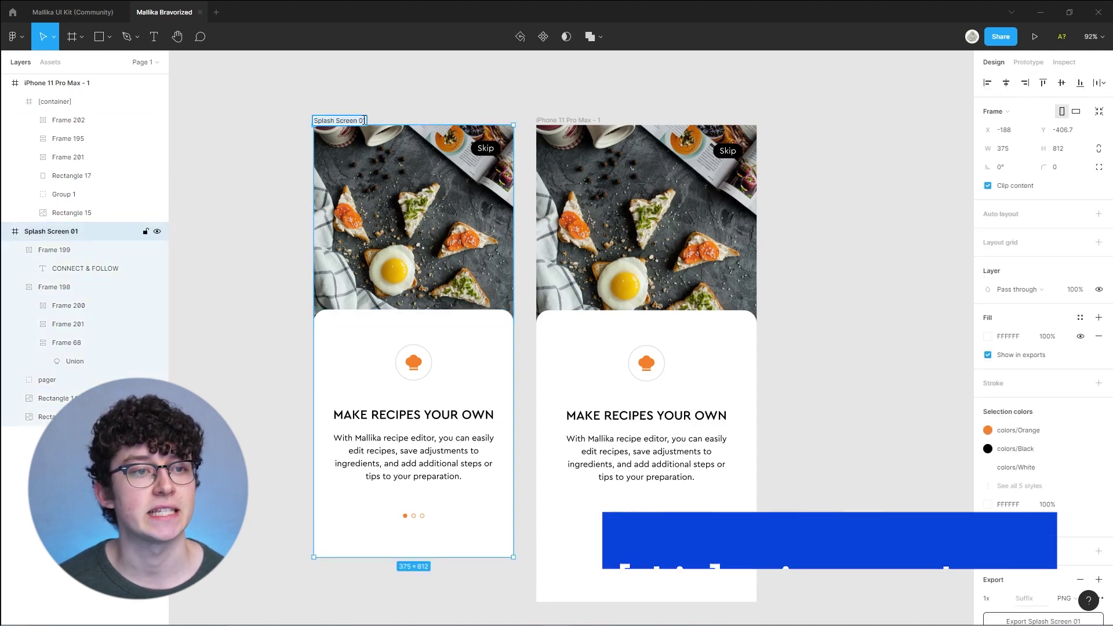
{"action": "type", "text": "[skip]"}
{"action": "left_click", "coordinate": [409, 106]}
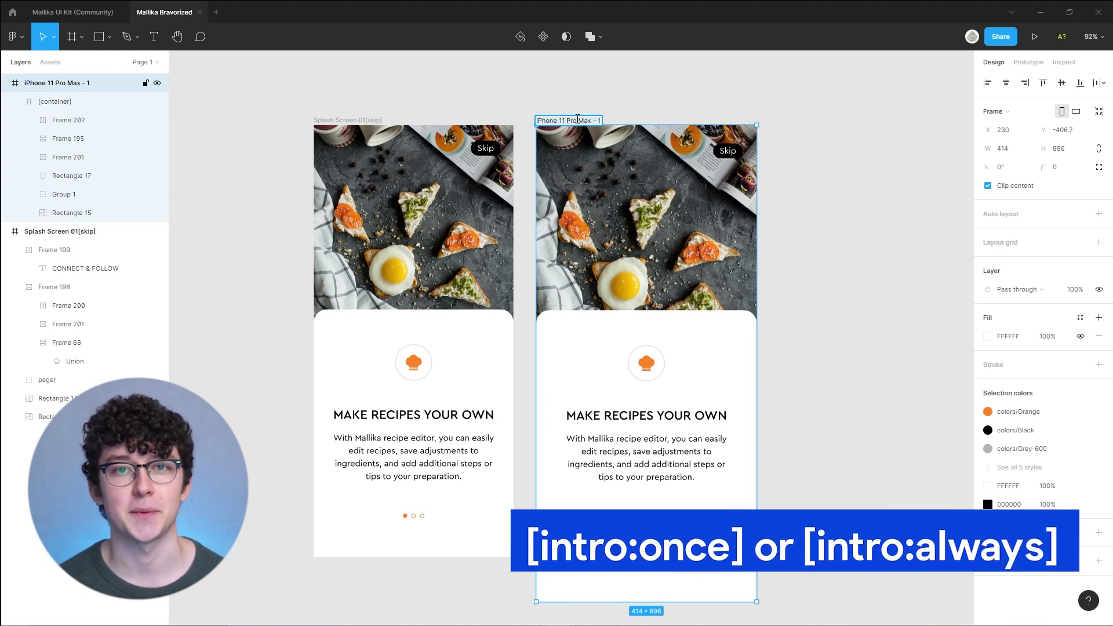
Rename the copied phone frame to 'Intro [intro]'
{"action": "type", "text": "Intro [intro]"}
{"action": "key", "text": "Return"}
{"action": "left_click", "coordinate": [851, 294]}
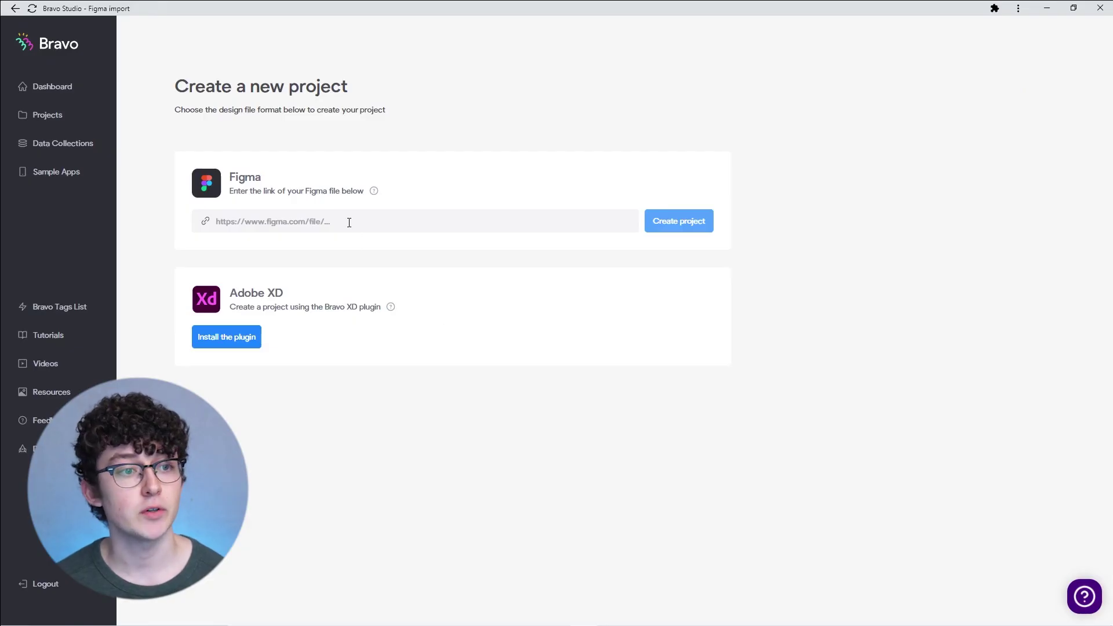
Paste the Mallika Bravorized Figma file link and create the Bravo project from it
{"action": "type", "text": "https://www.figma.com/file/WRqjdZDiCJFSz7quzH9hic/Mallika-Bravorized?node-id=0%3A1"}
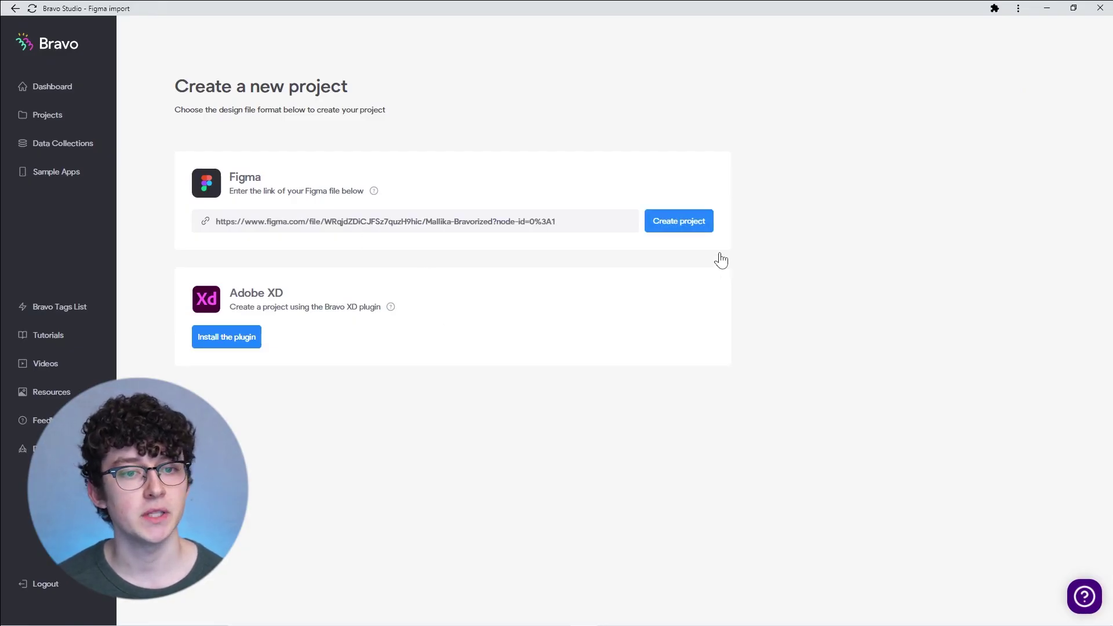
{"action": "left_click", "coordinate": [693, 226]}
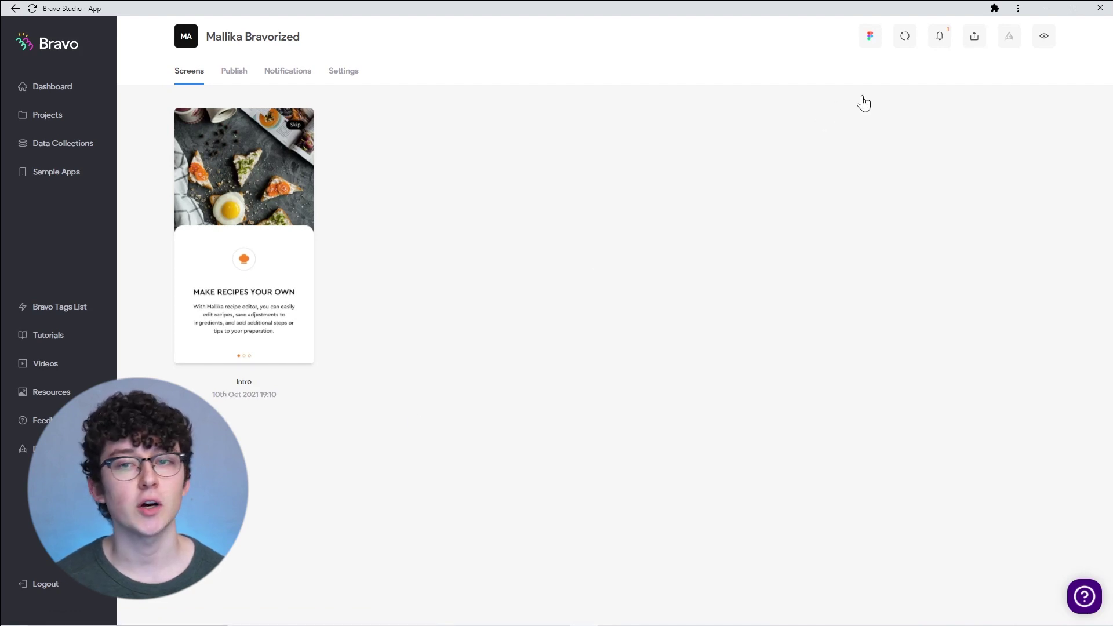
Open the Font Missing notification and go to the Font library for the missing CeraPro and PulpDisplay fonts
{"action": "left_click", "coordinate": [944, 46]}
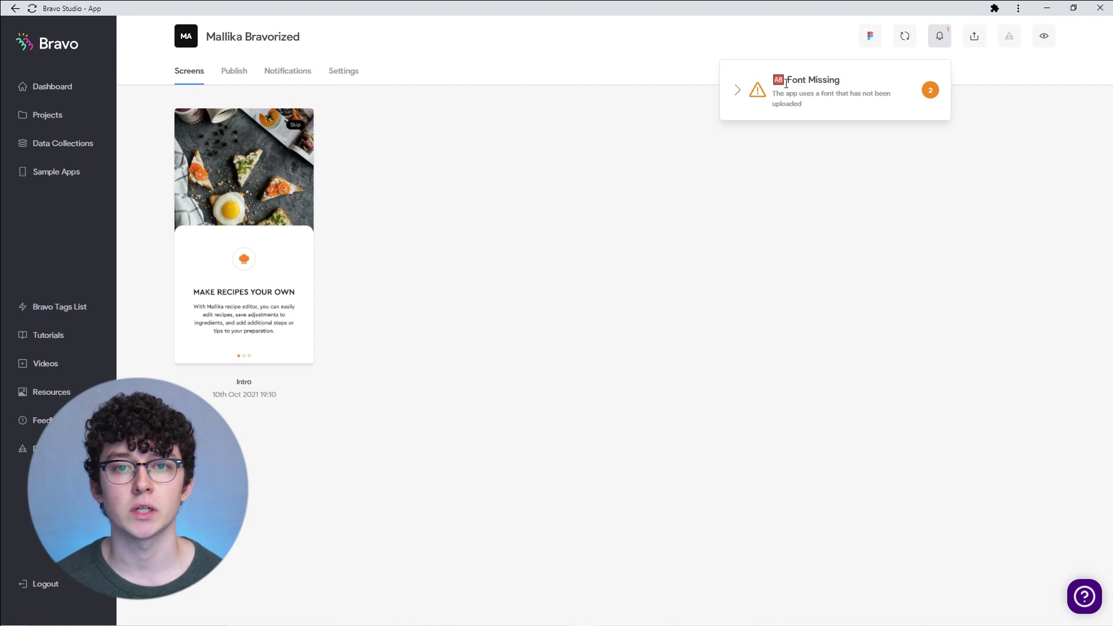
{"action": "left_click", "coordinate": [745, 92]}
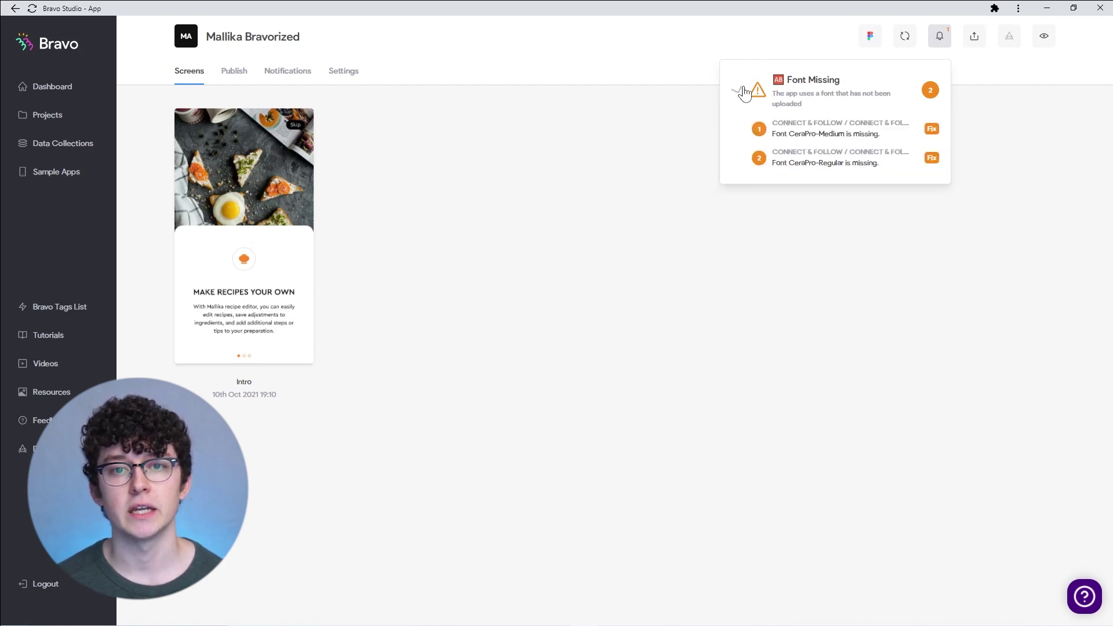
{"action": "left_click", "coordinate": [932, 129]}
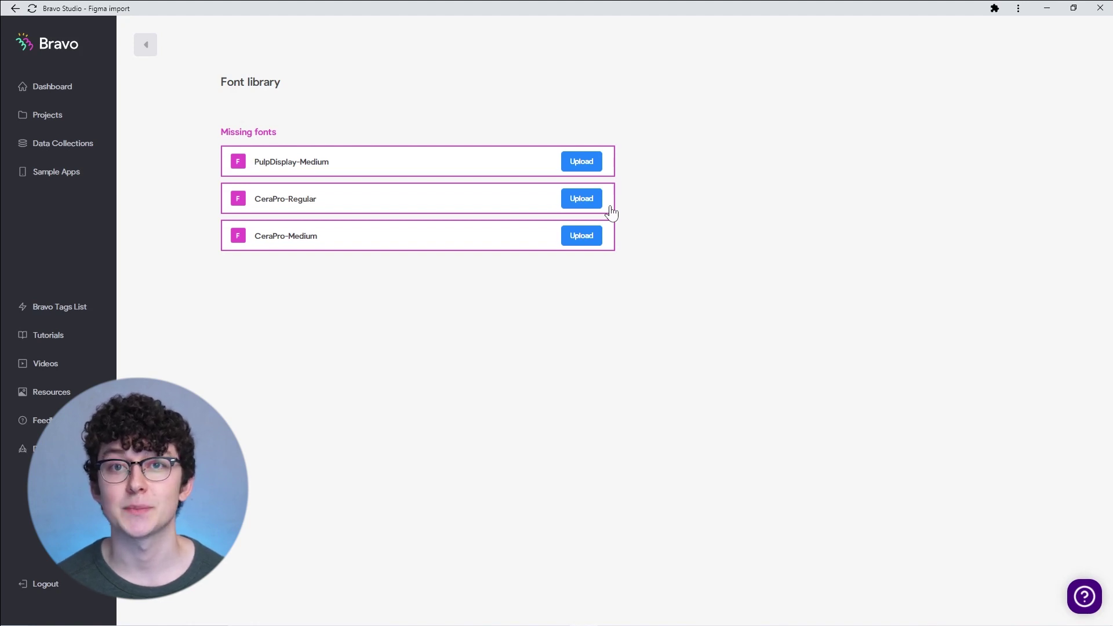
Return to Screens and swipe the Intro preview on the emulator to see whether it shifts and bounces
{"action": "left_click", "coordinate": [146, 45]}
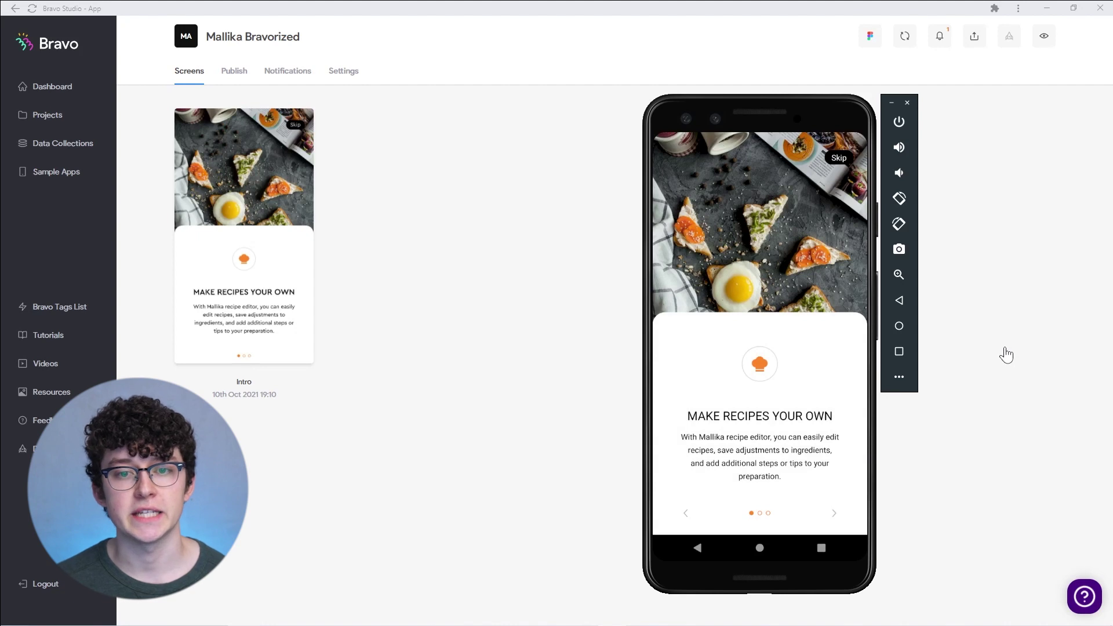
{"action": "mouse_move", "coordinate": [847, 369]}
{"action": "left_mouse_down"}
{"action": "mouse_move", "coordinate": [846, 302]}
{"action": "mouse_move", "coordinate": [842, 370]}
{"action": "left_mouse_up"}
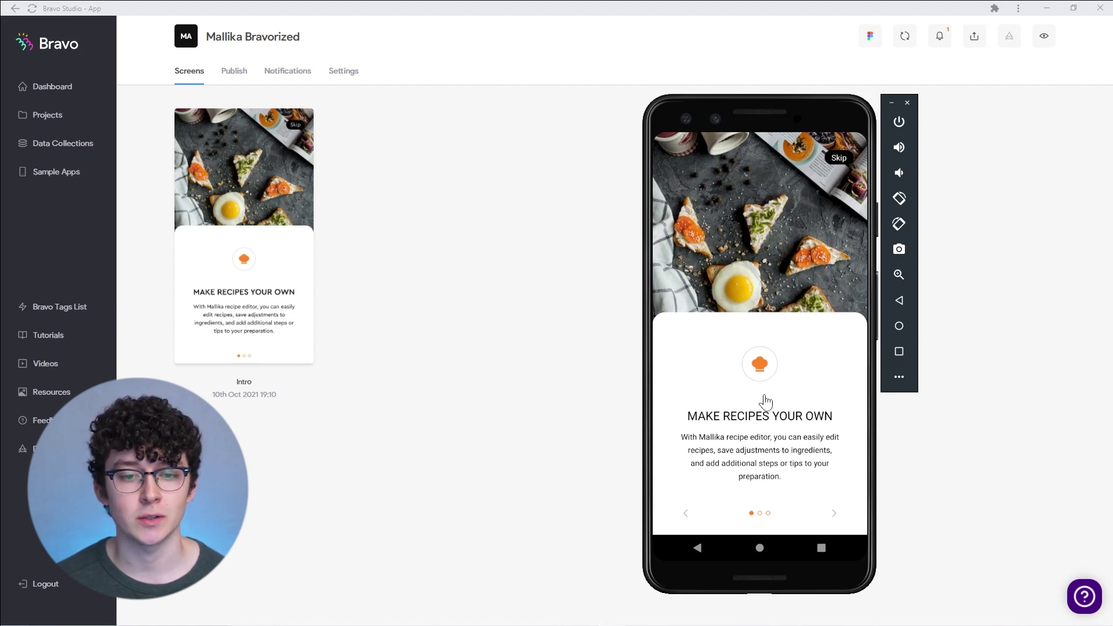
{"action": "mouse_move", "coordinate": [768, 406]}
{"action": "left_mouse_down"}
{"action": "mouse_move", "coordinate": [780, 388]}
{"action": "mouse_move", "coordinate": [777, 418]}
{"action": "left_mouse_up"}
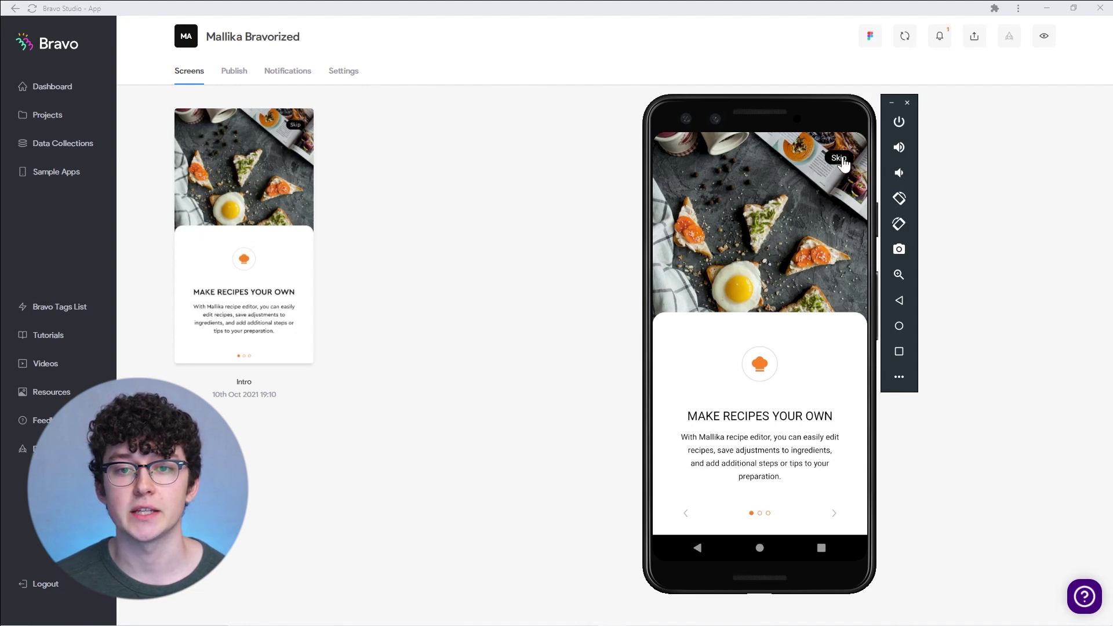
{"action": "left_click_drag", "start_coordinate": [815, 373], "coordinate": [807, 345]}
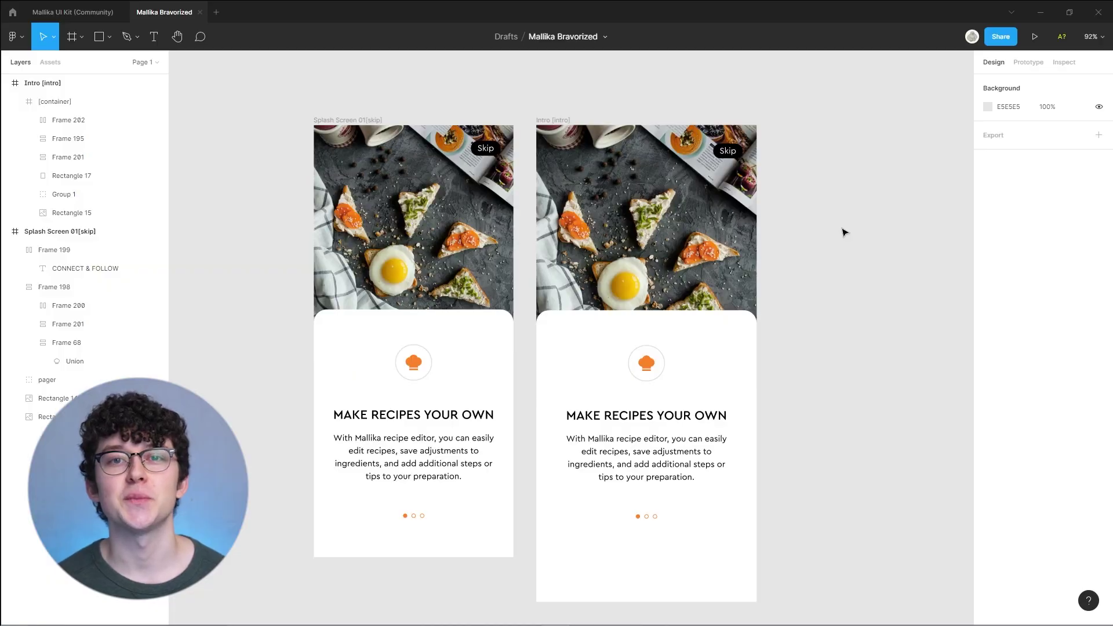
Shorten the intro container to 761 px with Ctrl held, keeping the photo, text and Skip label in place
{"action": "left_click", "coordinate": [87, 105]}
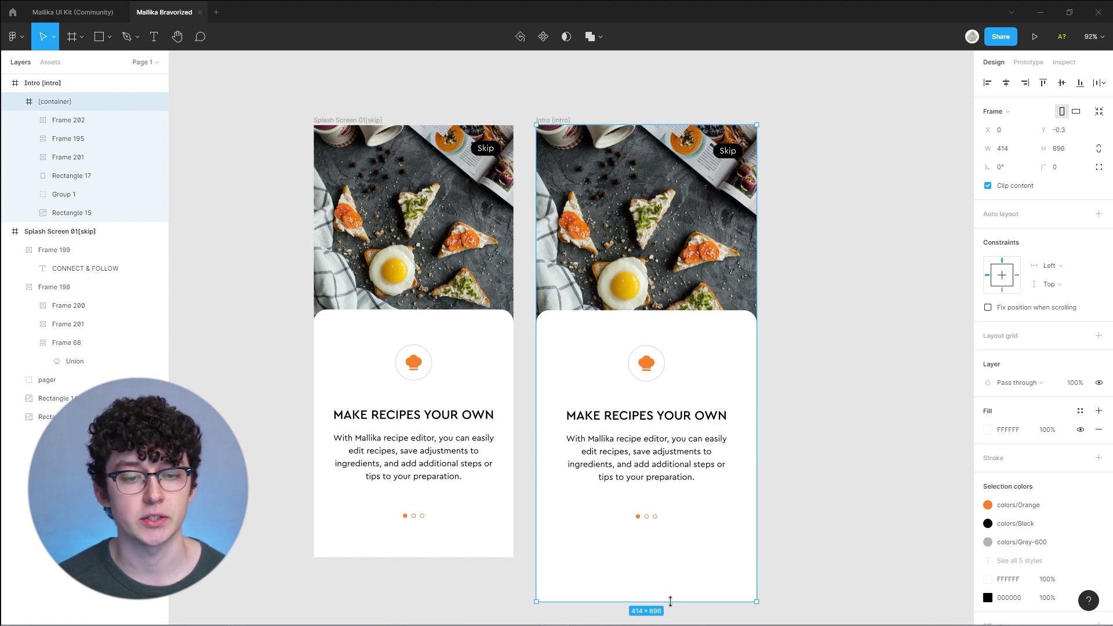
{"action": "left_click_drag", "start_coordinate": [670, 601], "coordinate": [671, 537]}
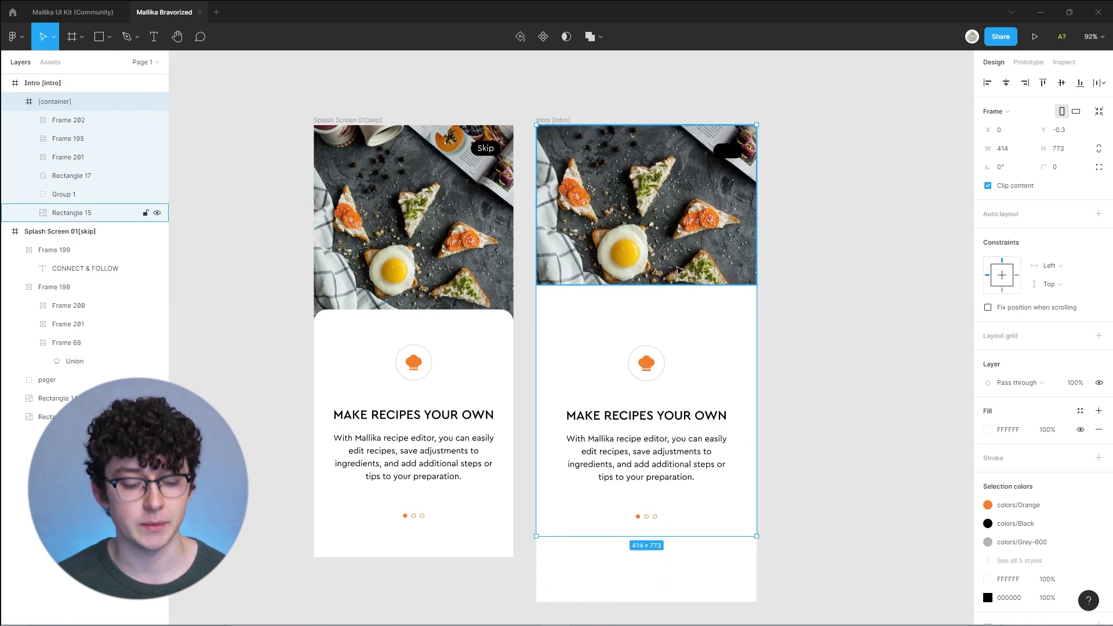
{"action": "key", "text": "ctrl+z"}
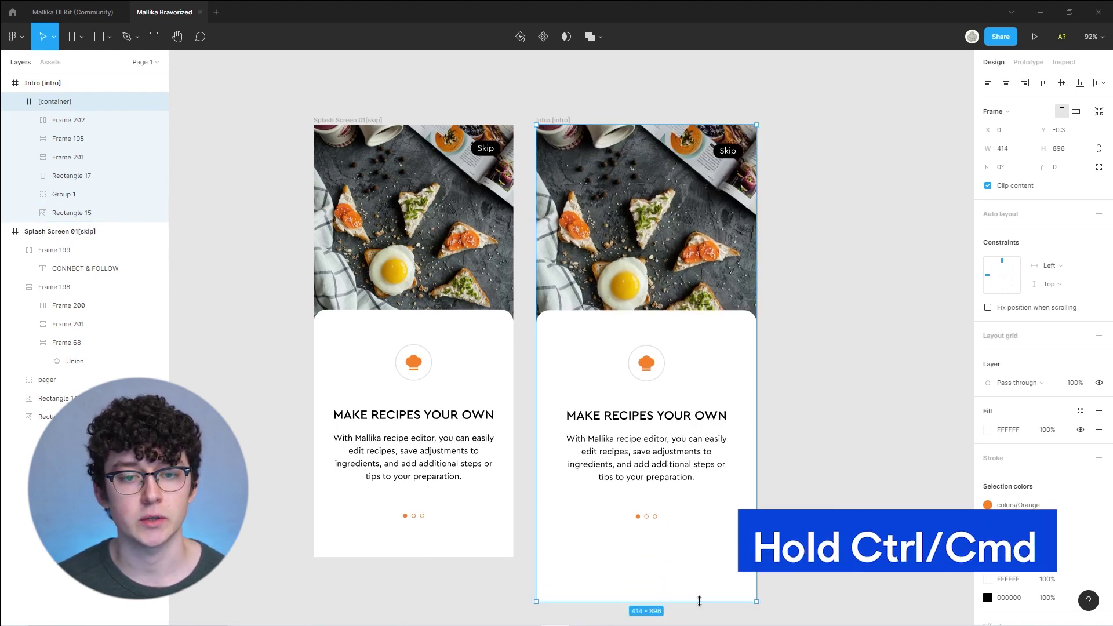
{"action": "left_click_drag", "start_coordinate": [700, 601], "coordinate": [643, 529]}
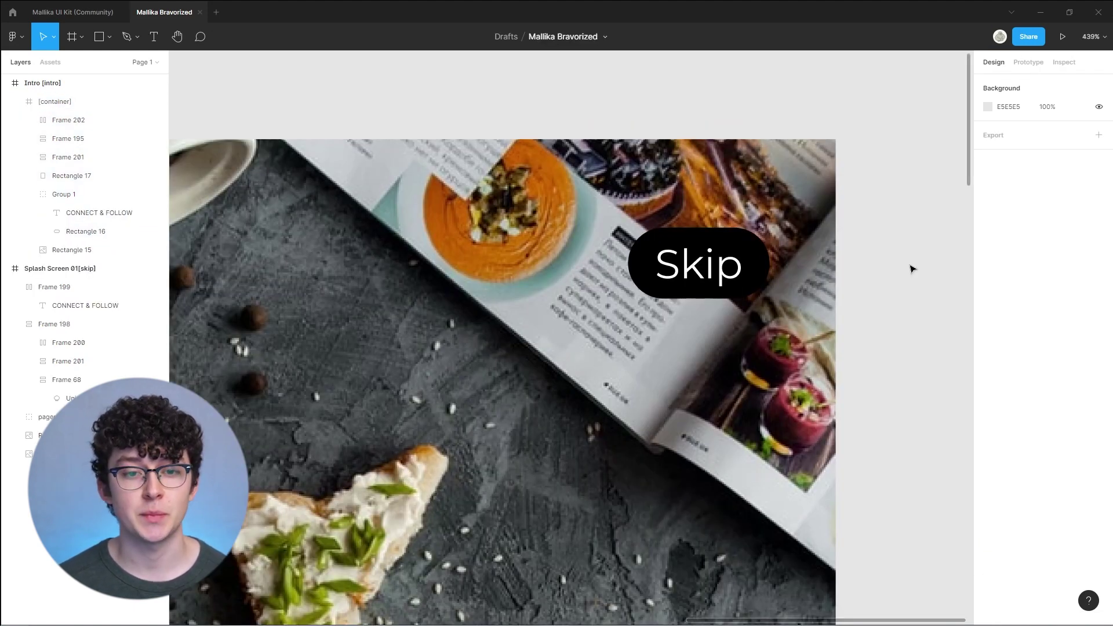
Stretch the Skip text box to fill its black pill and set the text to align middle
{"action": "left_click", "coordinate": [706, 272]}
{"action": "double_click", "coordinate": [708, 270]}
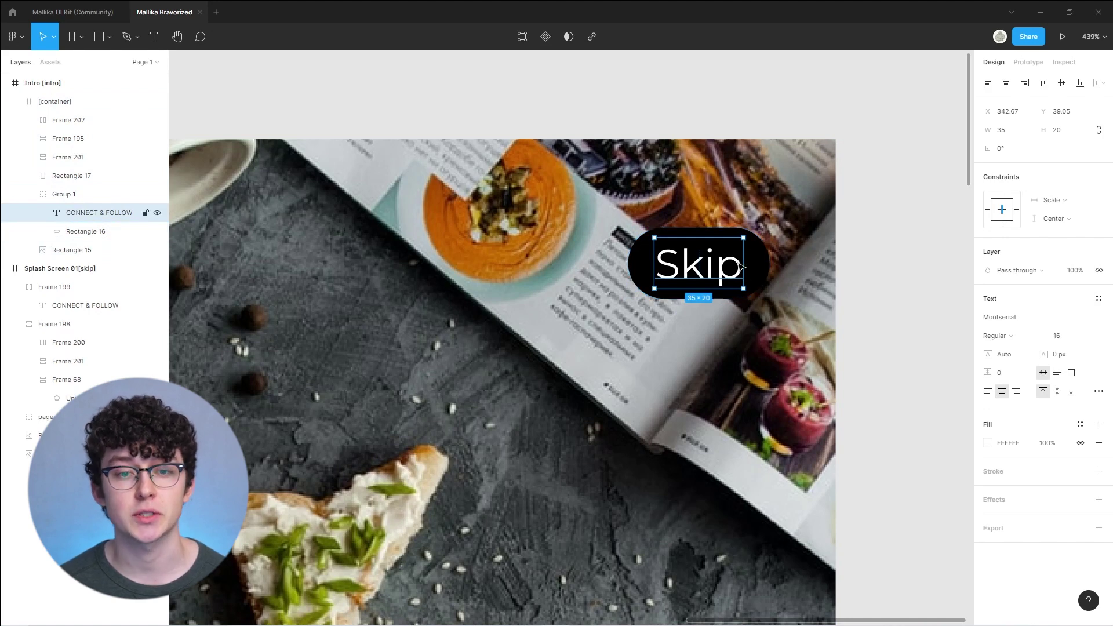
{"action": "scroll", "coordinate": [733, 268], "scroll_direction": "up", "scroll_amount": 5}
{"action": "left_click_drag", "start_coordinate": [760, 313], "coordinate": [815, 334]}
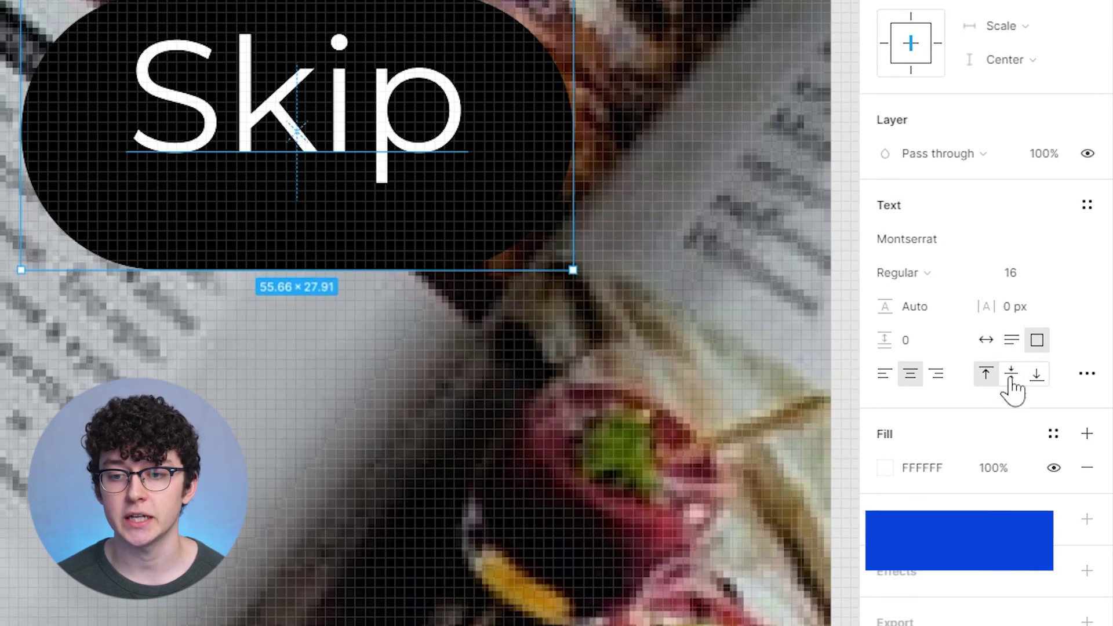
{"action": "left_click", "coordinate": [1011, 378]}
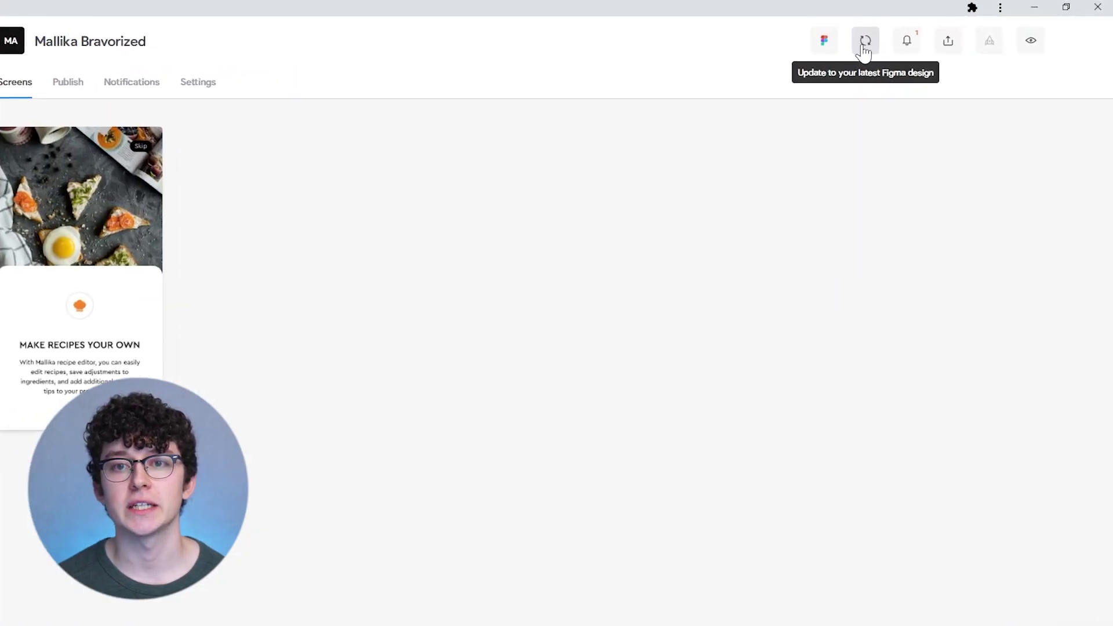
Pull the latest Figma design into Bravo and reload the emulator with Update with Bravo
{"action": "left_click", "coordinate": [861, 51]}
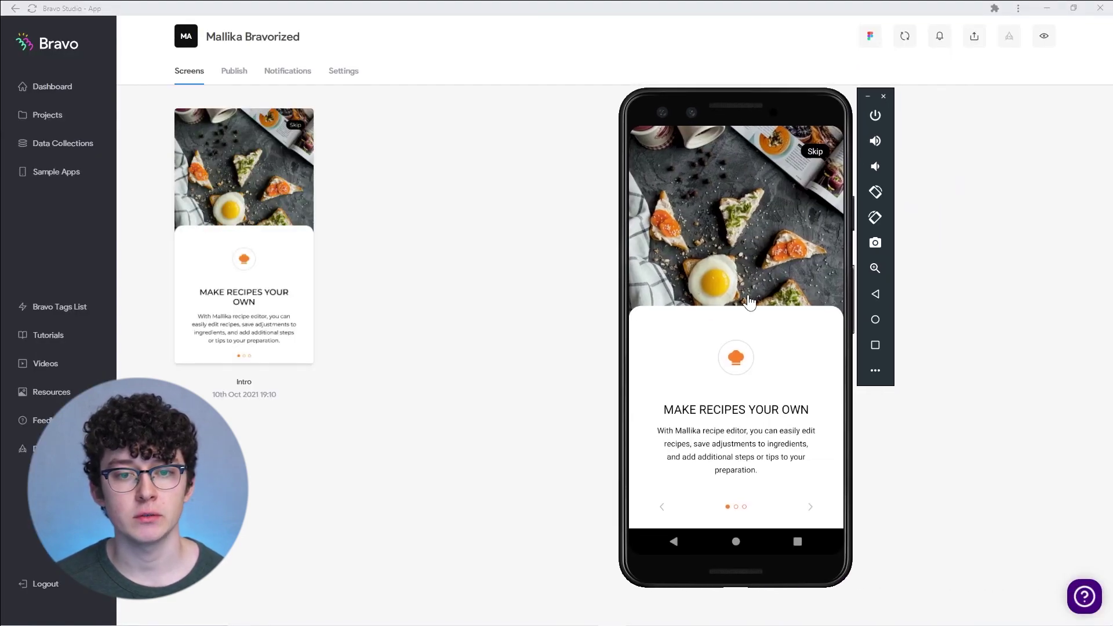
{"action": "left_click", "coordinate": [749, 302]}
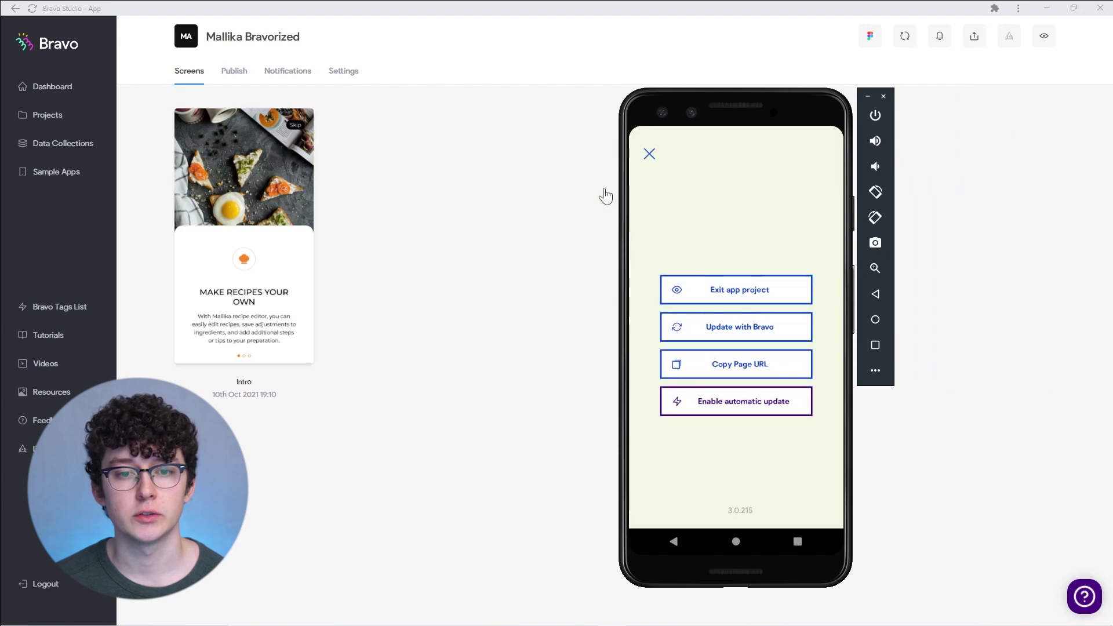
{"action": "left_click", "coordinate": [739, 335]}
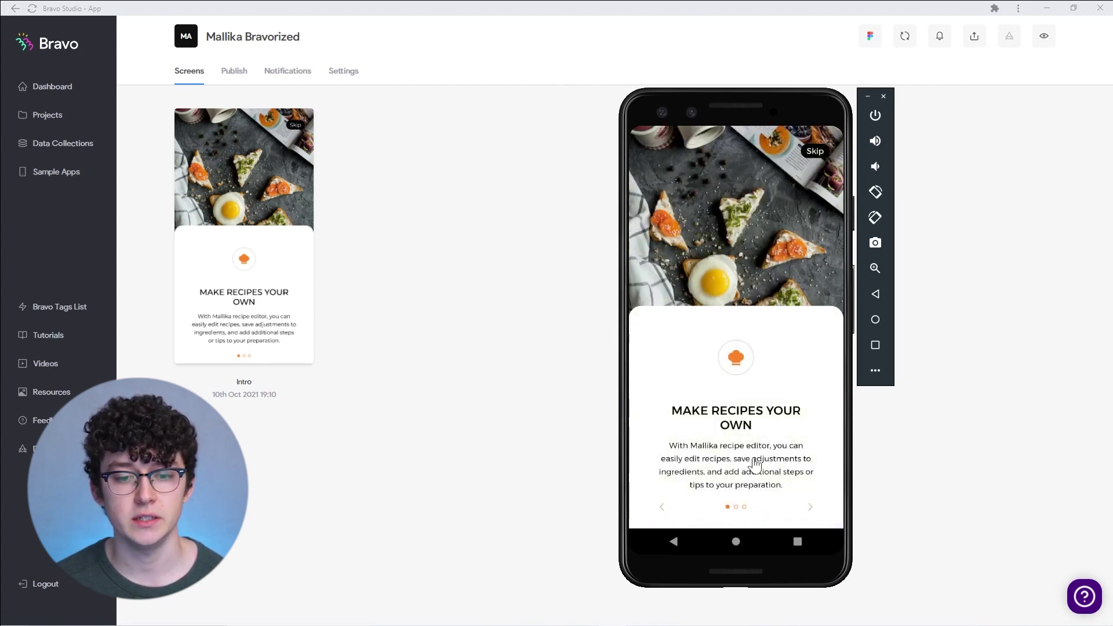
Swipe the updated Intro preview to confirm the screen and Skip label stay fixed
{"action": "left_click_drag", "start_coordinate": [755, 464], "coordinate": [753, 405]}
{"action": "left_click_drag", "start_coordinate": [770, 532], "coordinate": [778, 335]}
{"action": "left_click_drag", "start_coordinate": [752, 419], "coordinate": [753, 290]}
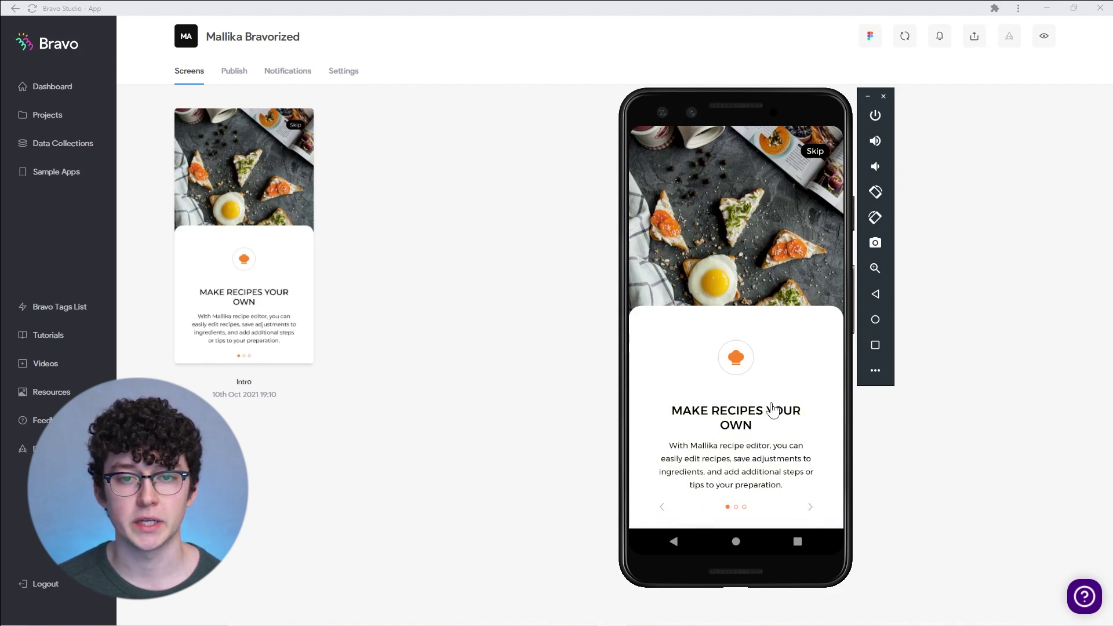
{"action": "left_click_drag", "start_coordinate": [772, 410], "coordinate": [772, 346]}
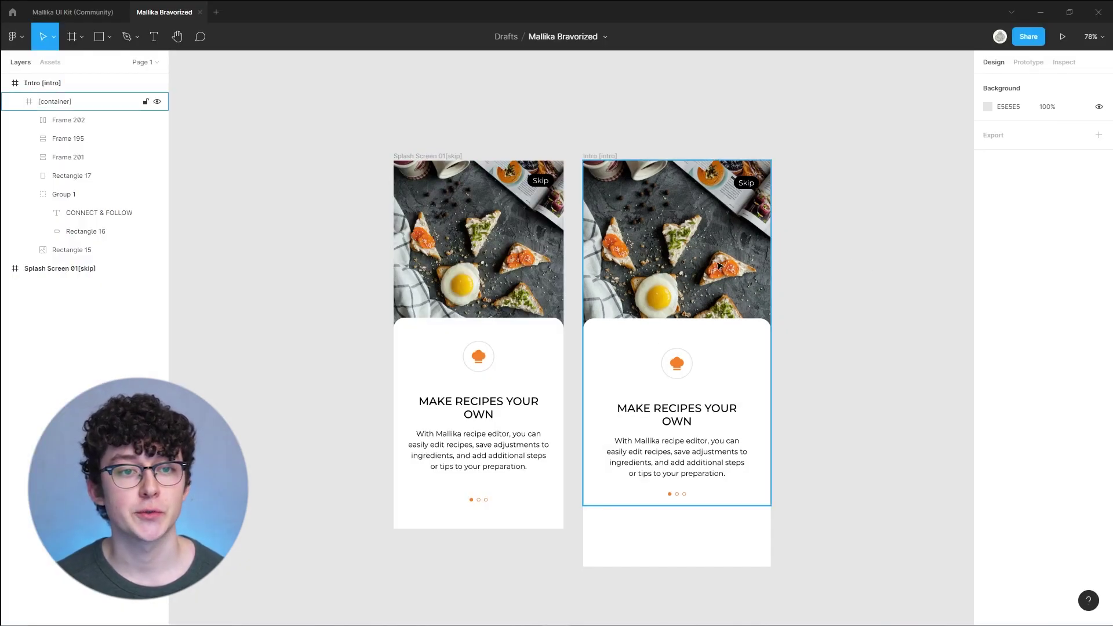
Delete the old Splash Screen 01[skip] frame from the canvas
{"action": "left_click", "coordinate": [433, 158]}
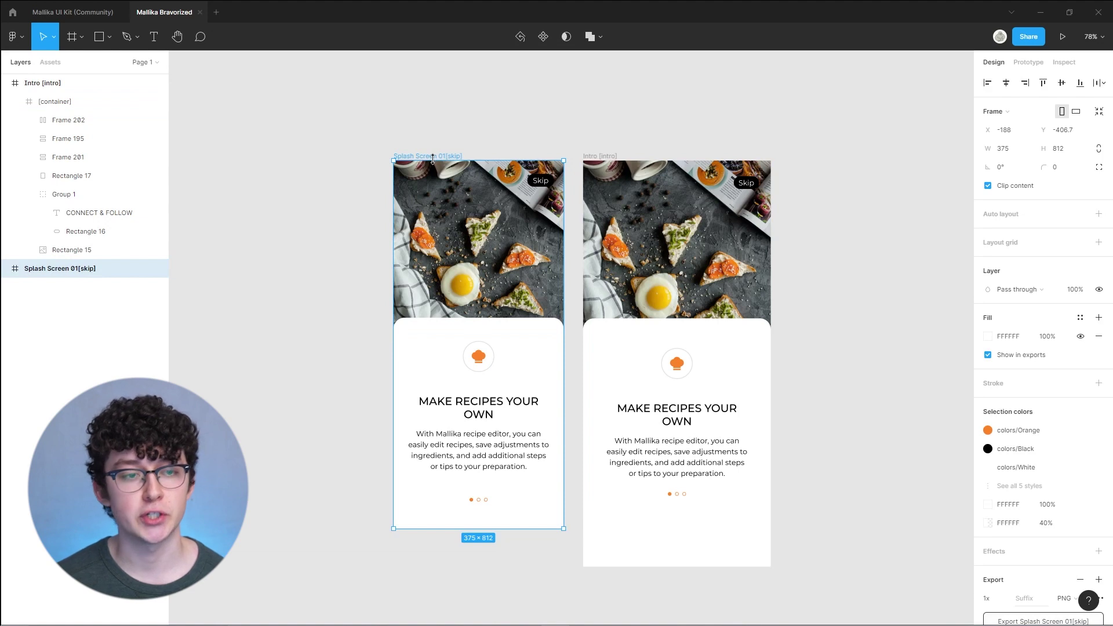
{"action": "key", "text": "Delete"}
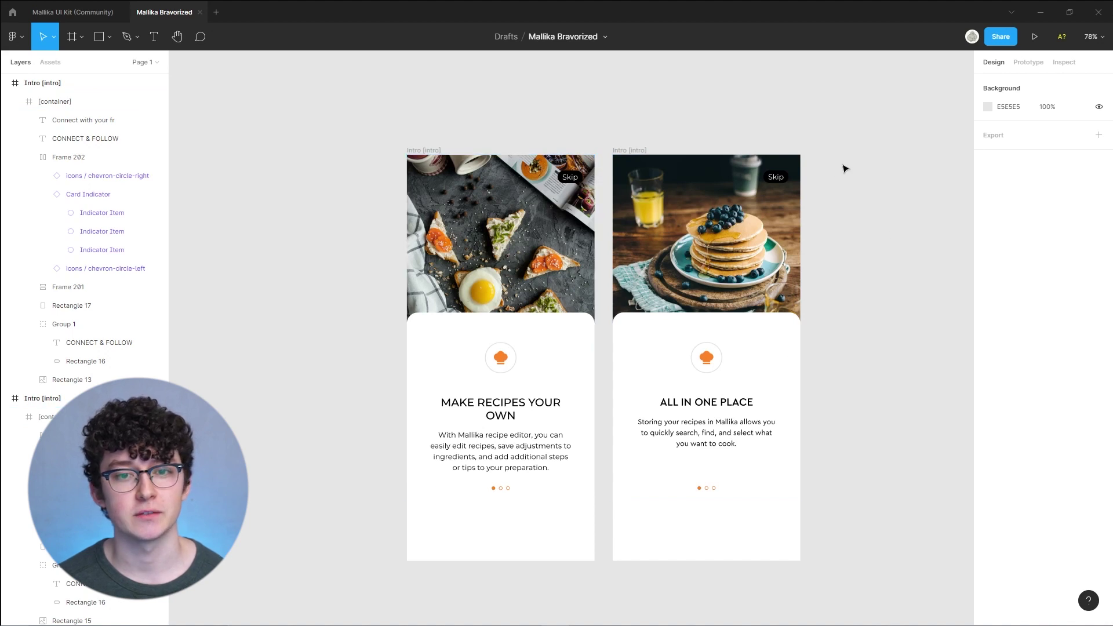
Remove the Skip label from the second intro screen
{"action": "left_click", "coordinate": [780, 178]}
{"action": "left_click", "coordinate": [780, 178]}
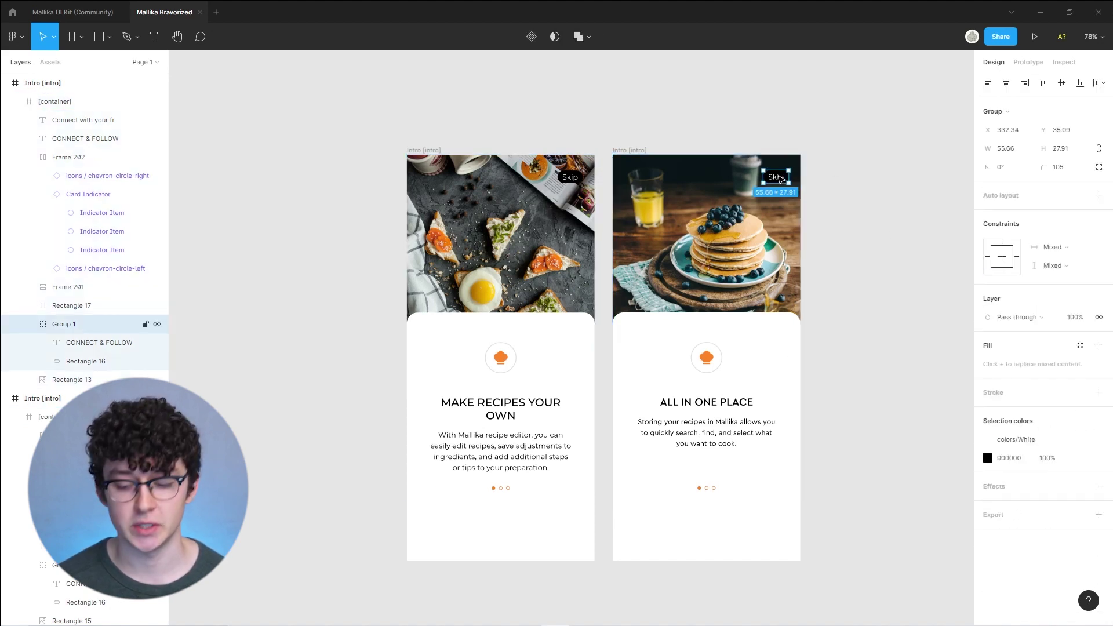
{"action": "key", "text": "Delete"}
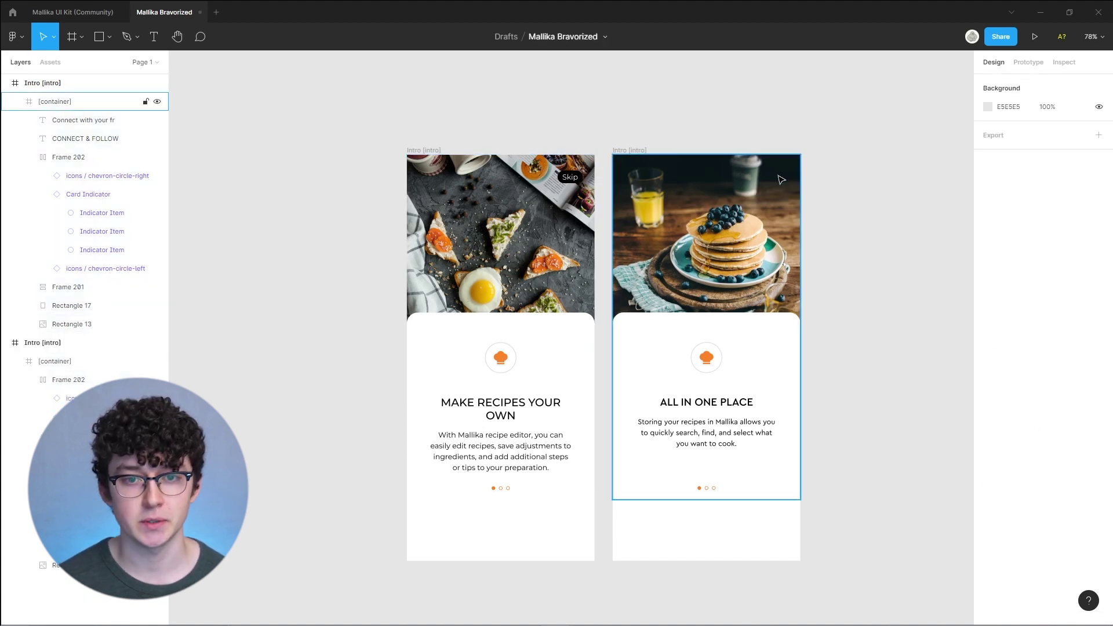
Select the second card's Card Indicator dots, then zoom out to see both screens with Intro 2 named
{"action": "scroll", "coordinate": [708, 488], "scroll_direction": "up", "scroll_amount": 5}
{"action": "left_click", "coordinate": [708, 486]}
{"action": "left_click", "coordinate": [709, 486]}
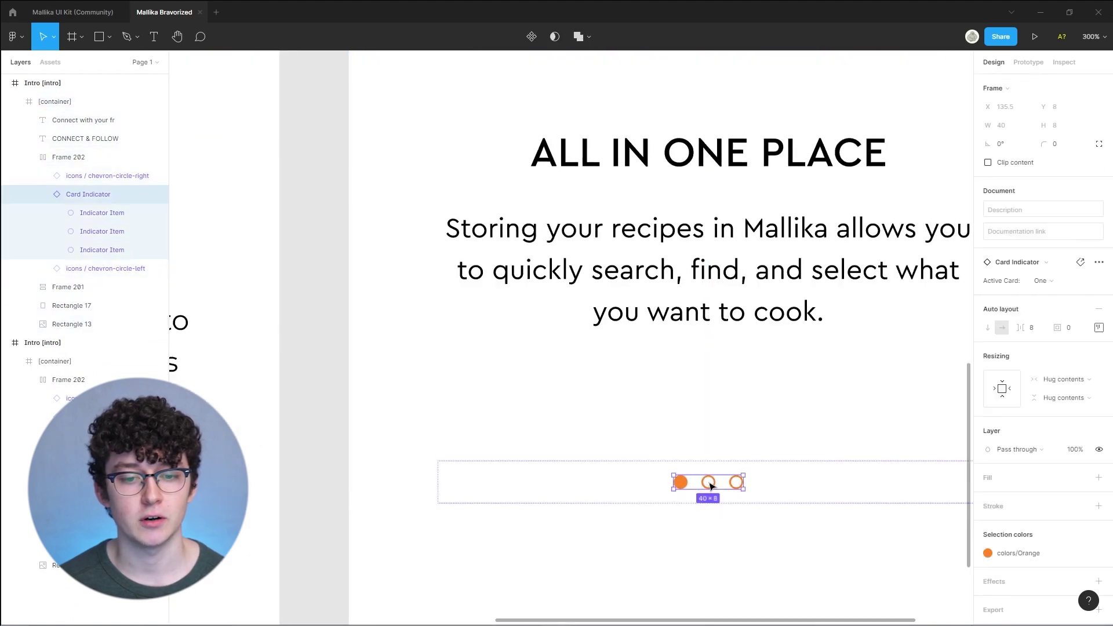
{"action": "key", "text": "shift+1"}
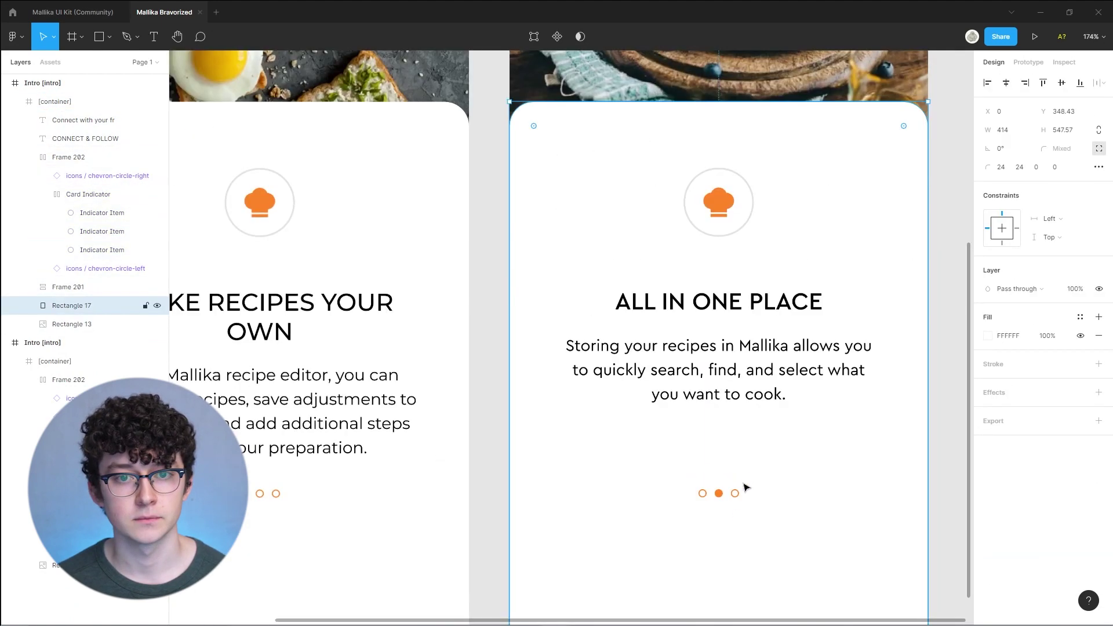
{"action": "left_click", "coordinate": [856, 242]}
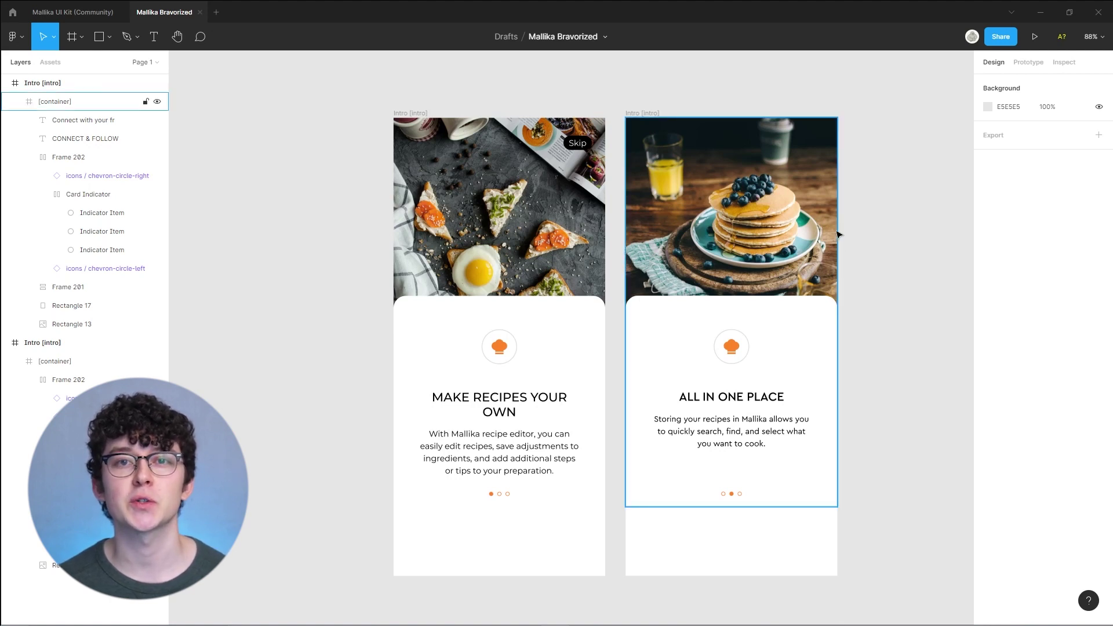
{"action": "key", "text": "ctrl+z"}
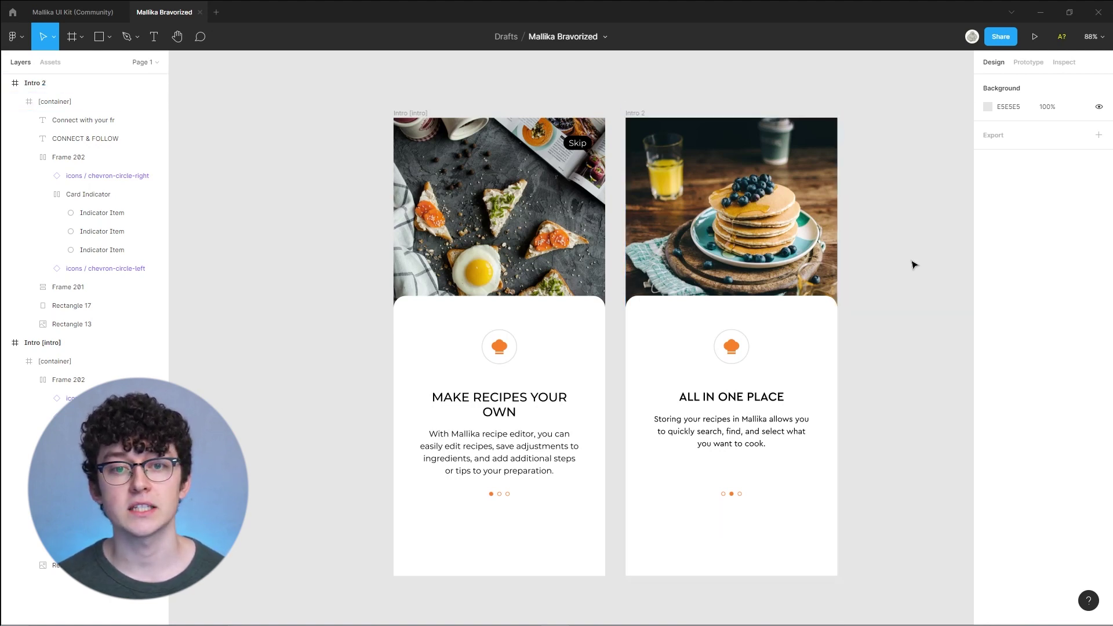
Prototype the first screen's right chevron to navigate to the Intro 2 frame on click
{"action": "left_click", "coordinate": [1023, 66]}
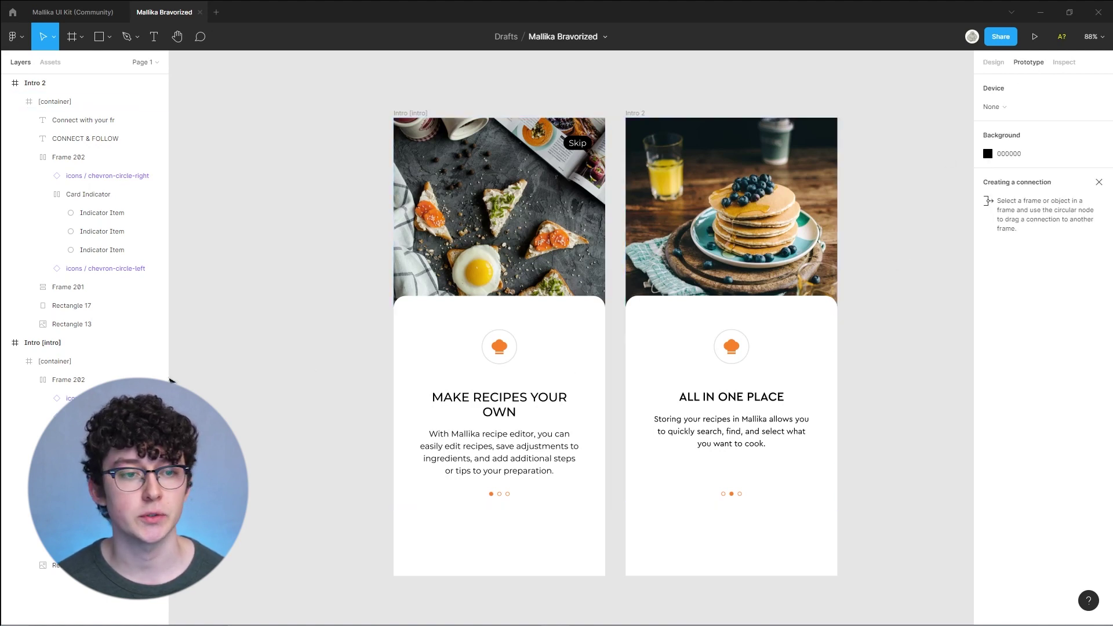
{"action": "left_click", "coordinate": [572, 494], "text": "ctrl"}
{"action": "left_click_drag", "start_coordinate": [579, 494], "coordinate": [652, 424]}
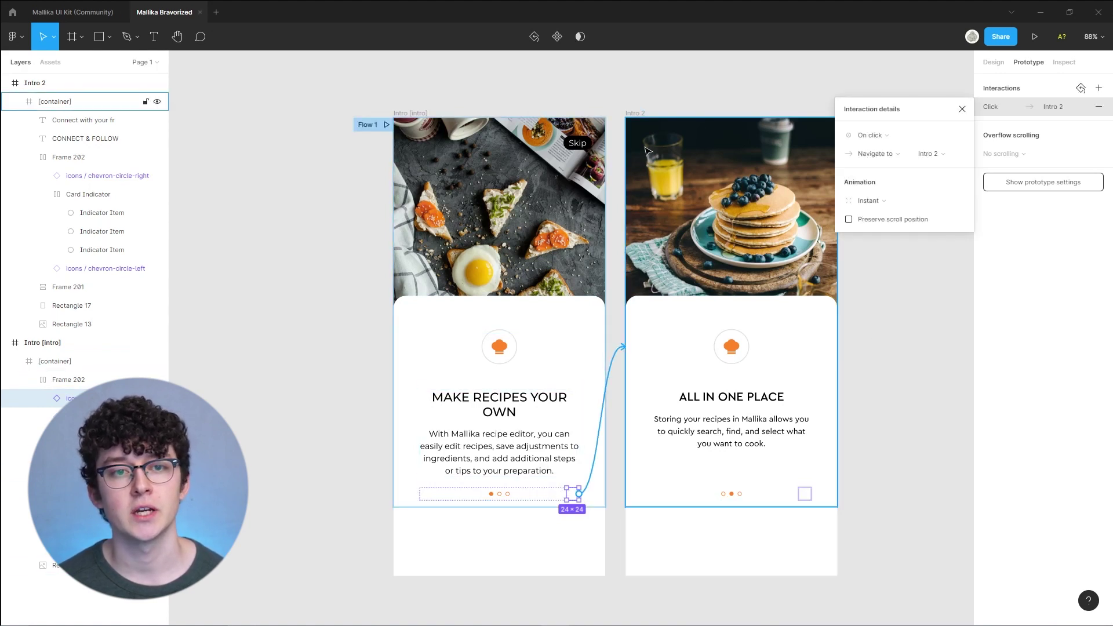
{"action": "left_click", "coordinate": [582, 145], "text": "ctrl"}
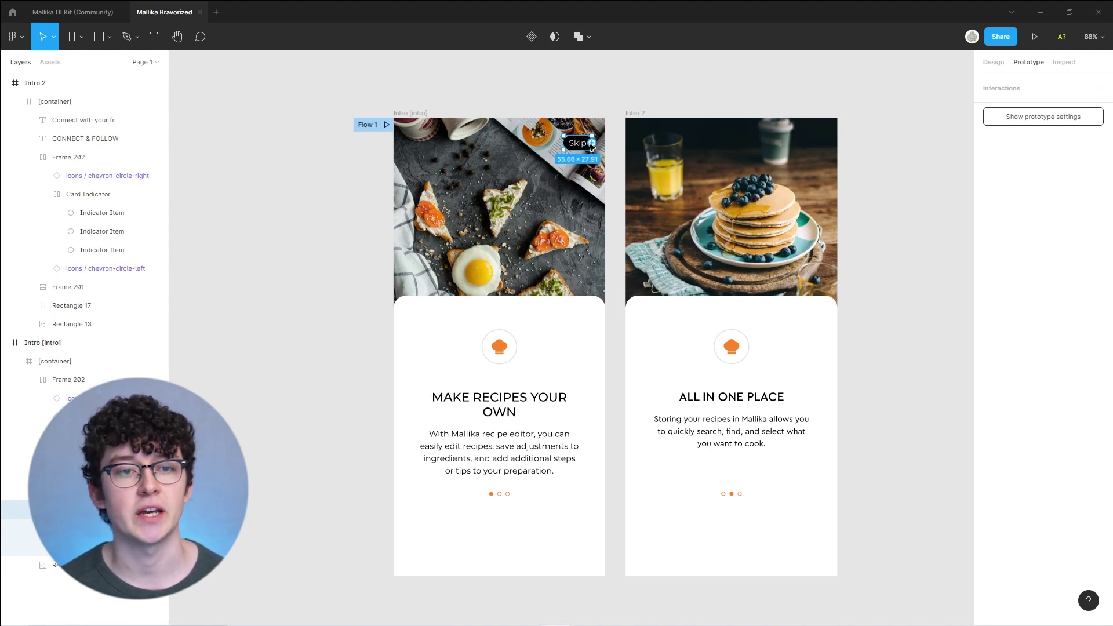
{"action": "left_click", "coordinate": [860, 240]}
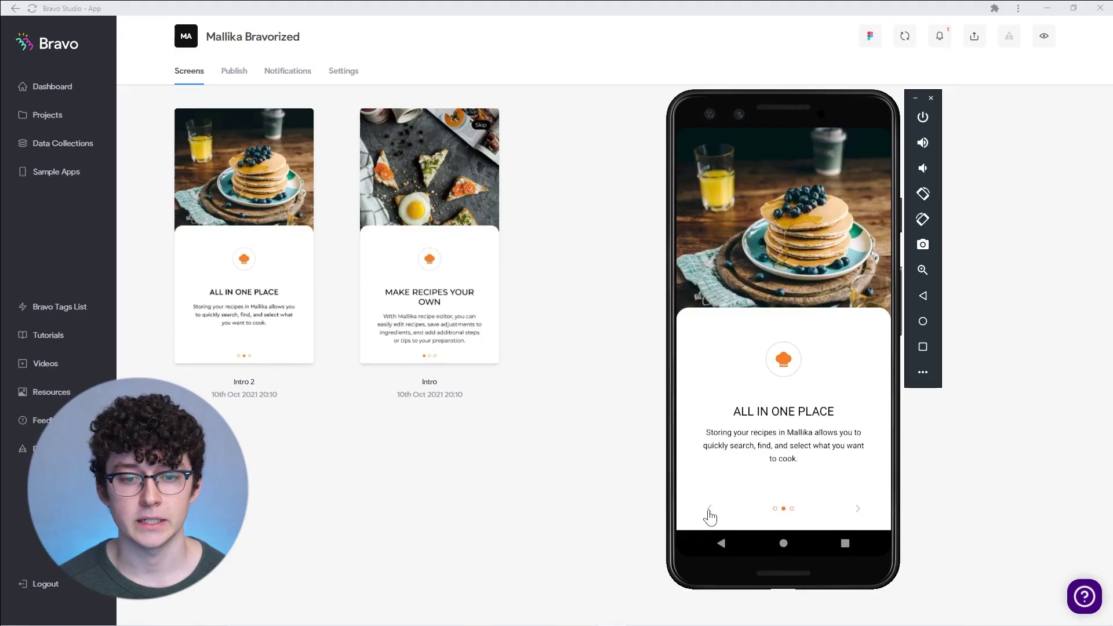
Tap the left and right chevrons twice to switch between Make Recipes Your Own and All in One Place
{"action": "left_click", "coordinate": [708, 509]}
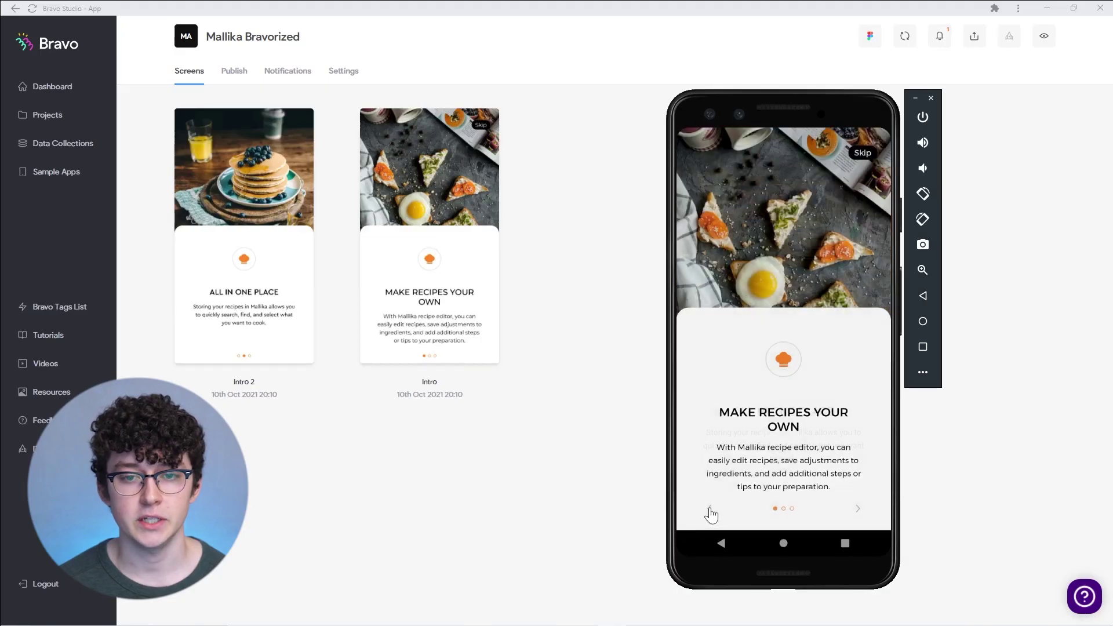
{"action": "left_click", "coordinate": [858, 511]}
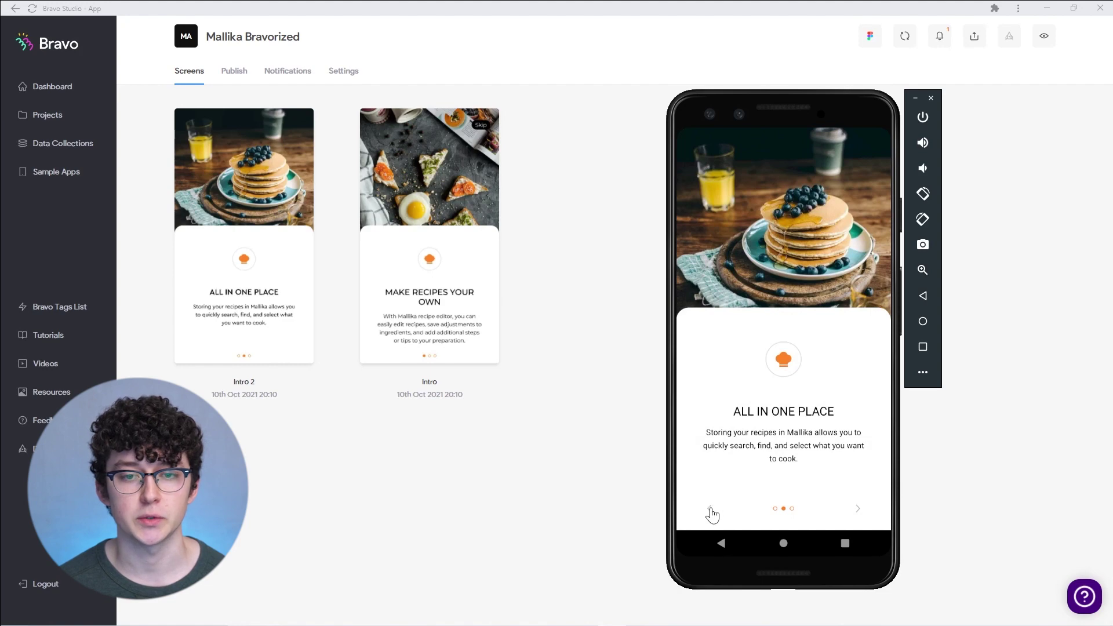
{"action": "left_click", "coordinate": [710, 510]}
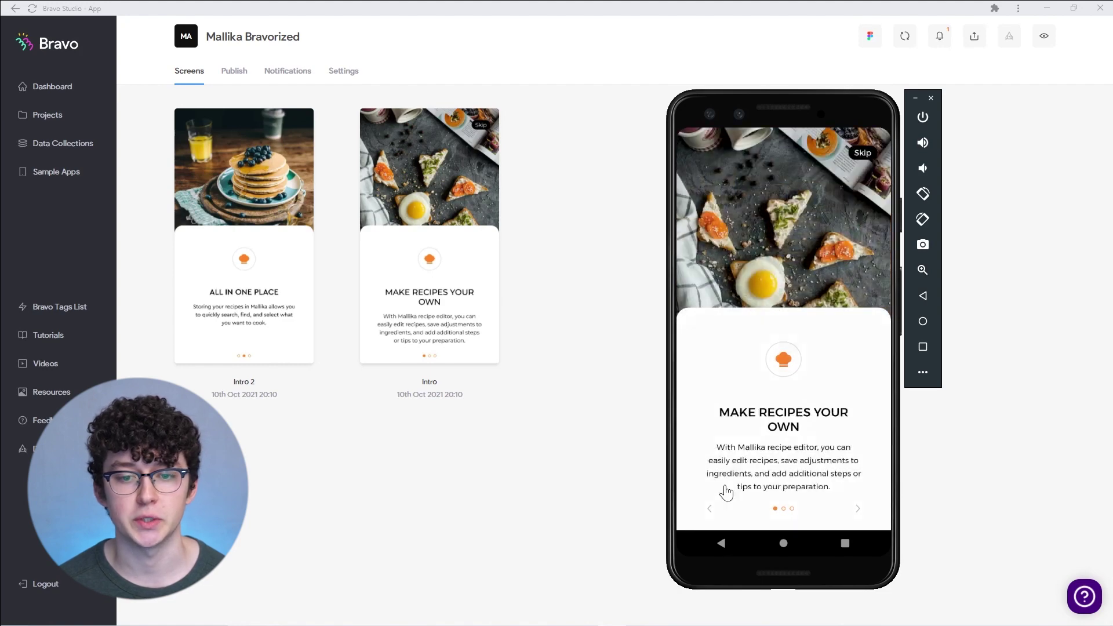
{"action": "left_click", "coordinate": [857, 511]}
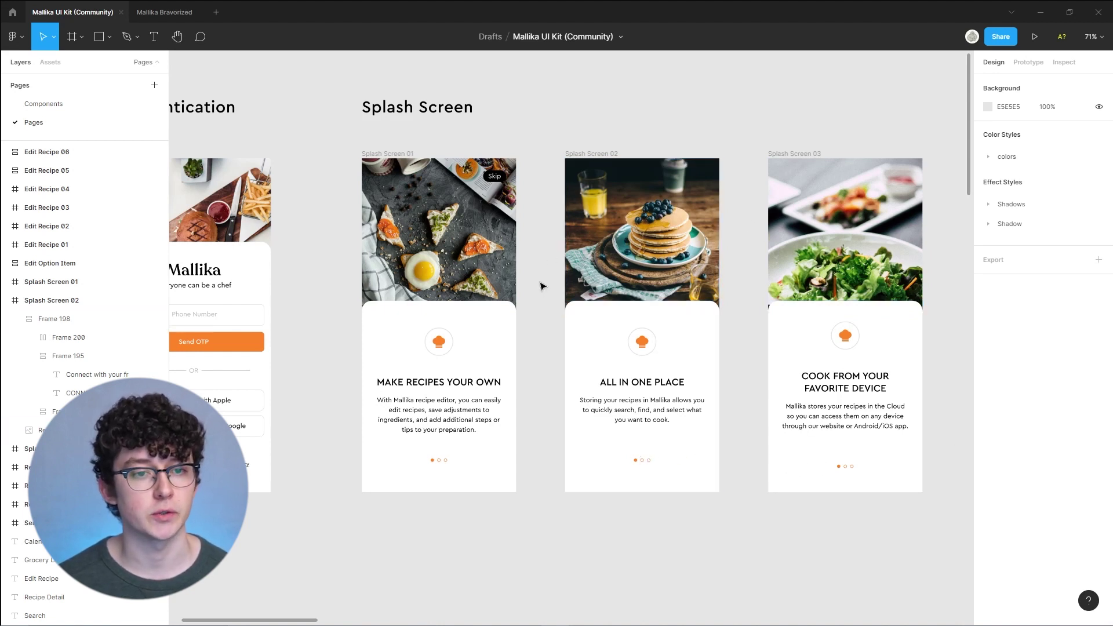
Pan across the Mallika UI Kit canvas to view the Home and Search Recipe frames
{"action": "scroll", "coordinate": [536, 282], "scroll_direction": "left", "scroll_amount": 5}
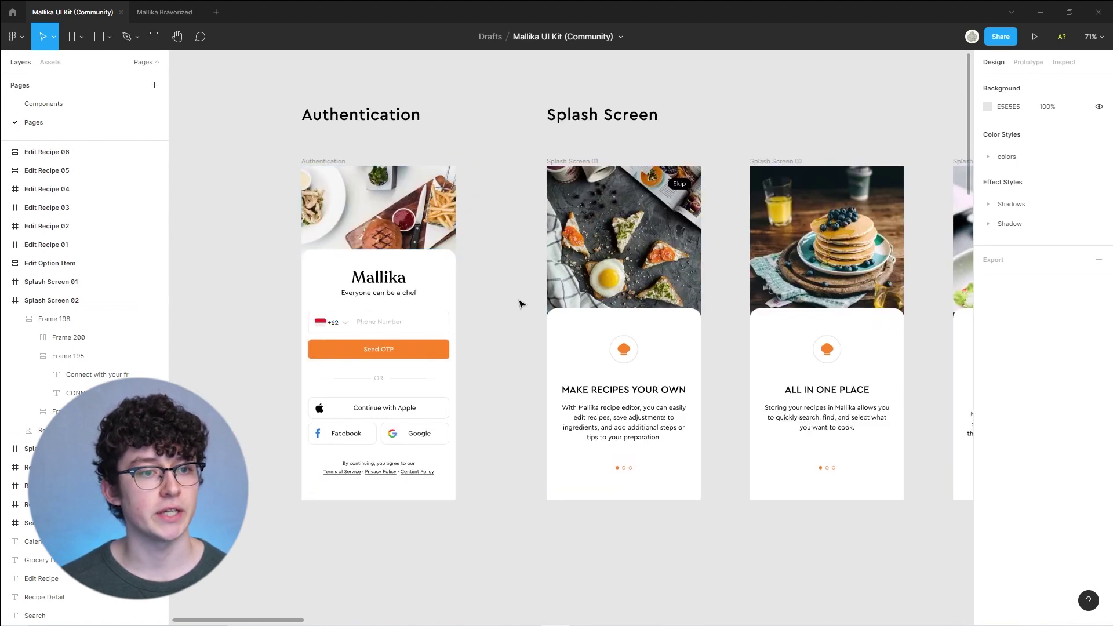
{"action": "scroll", "coordinate": [727, 276], "scroll_direction": "up", "scroll_amount": 3}
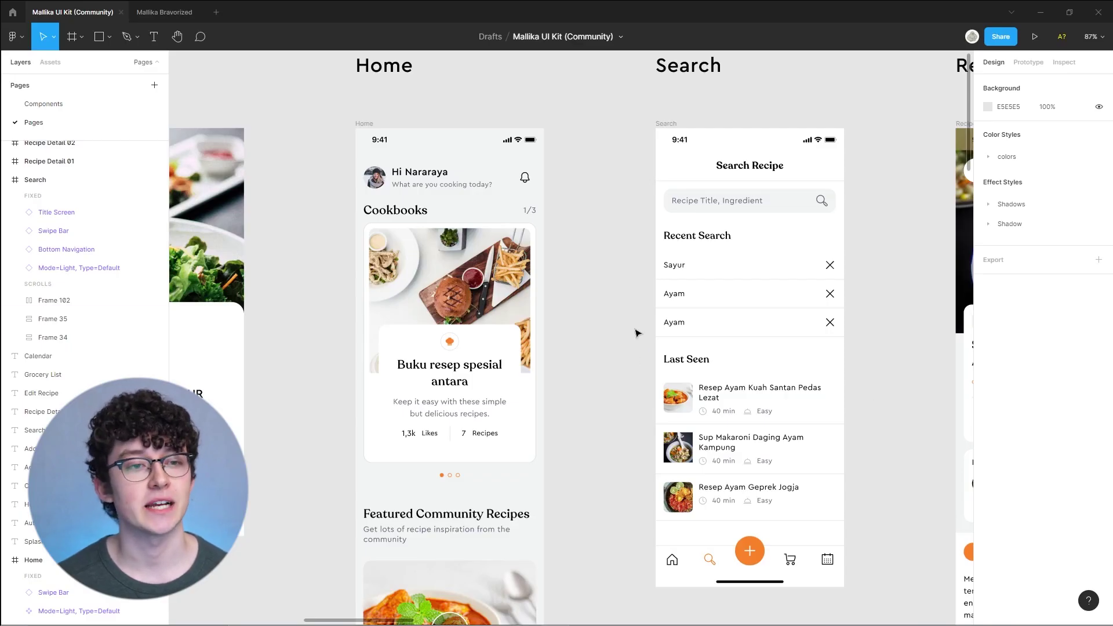
{"action": "left_click", "coordinate": [521, 145]}
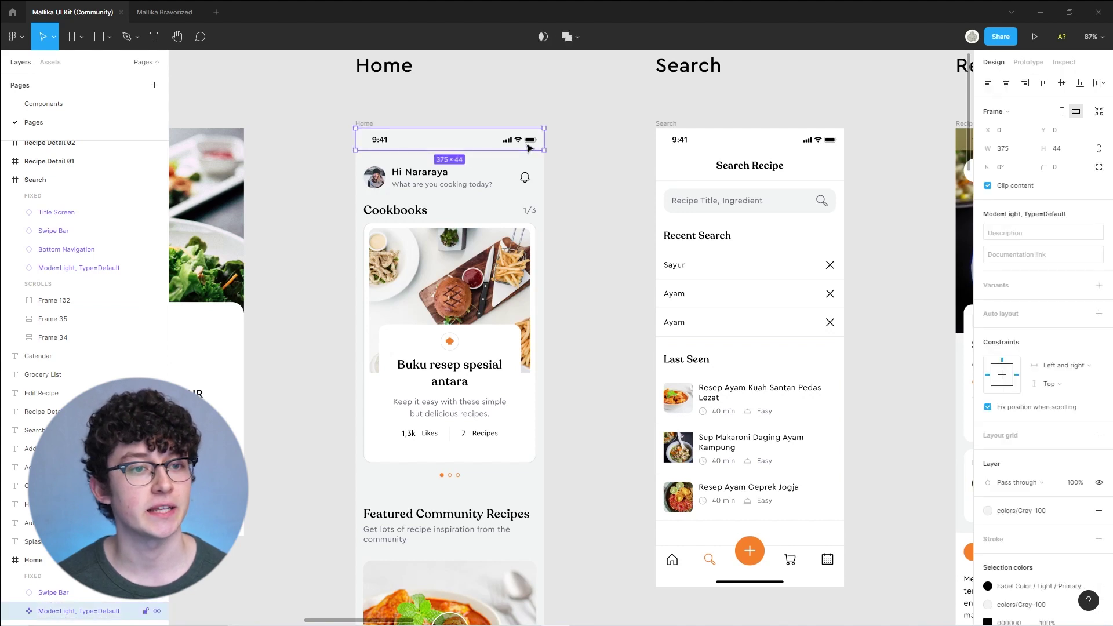
{"action": "left_click", "coordinate": [642, 549]}
{"action": "scroll", "coordinate": [674, 203], "scroll_direction": "down", "scroll_amount": 2}
{"action": "scroll", "coordinate": [674, 203], "scroll_direction": "left", "scroll_amount": 2}
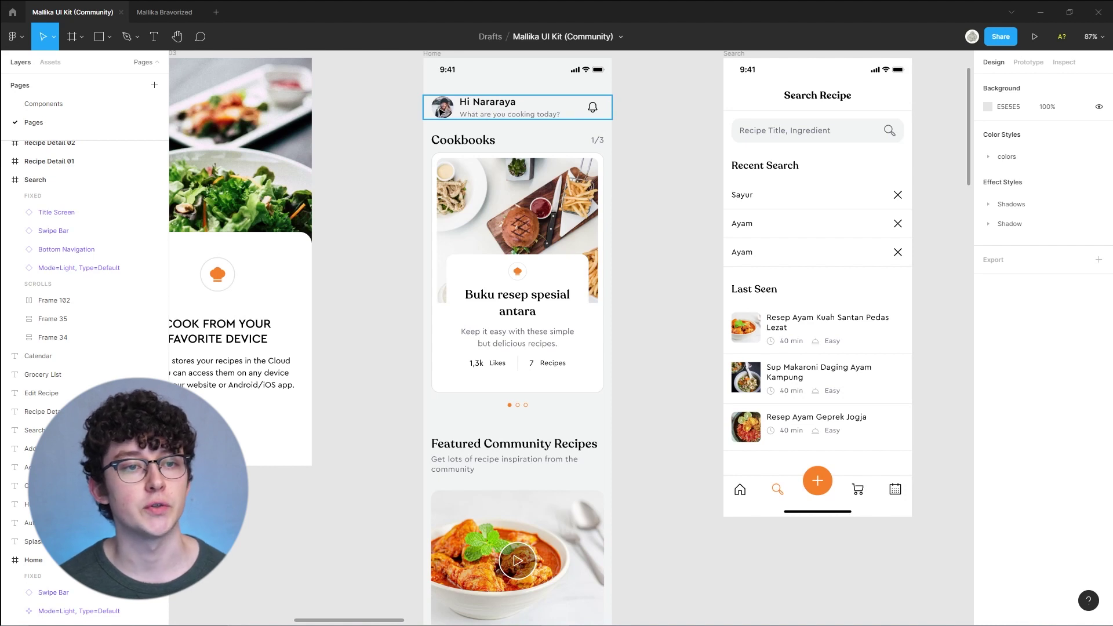
{"action": "scroll", "coordinate": [517, 236], "scroll_direction": "down", "scroll_amount": 2}
{"action": "scroll", "coordinate": [517, 236], "scroll_direction": "down", "scroll_amount": 1}
{"action": "scroll", "coordinate": [517, 236], "scroll_direction": "right", "scroll_amount": 1}
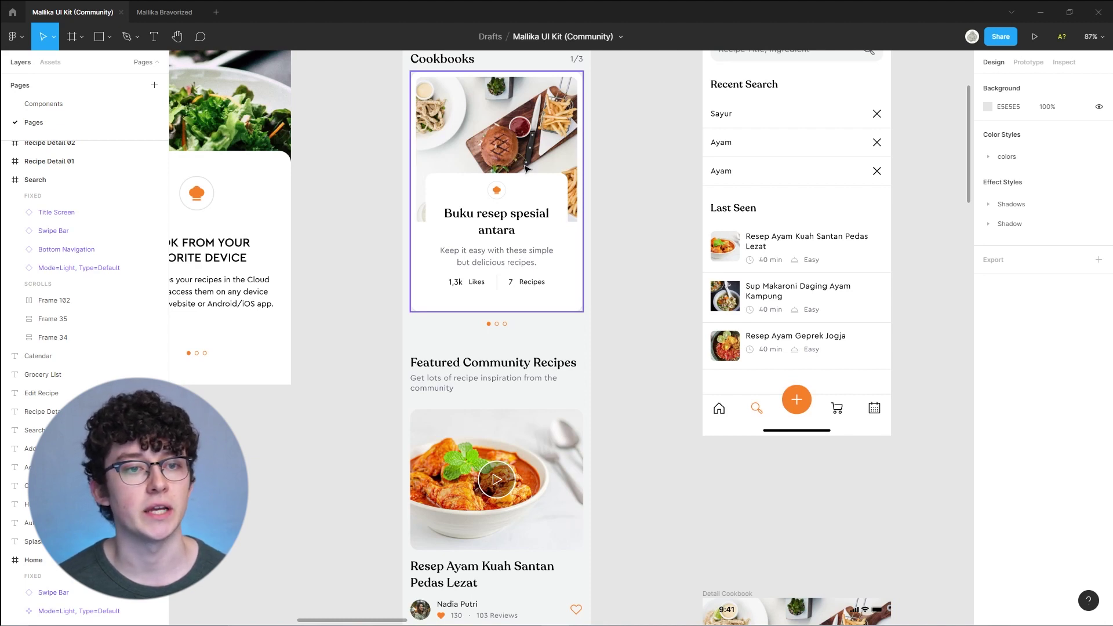
{"action": "scroll", "coordinate": [528, 299], "scroll_direction": "down", "scroll_amount": 5}
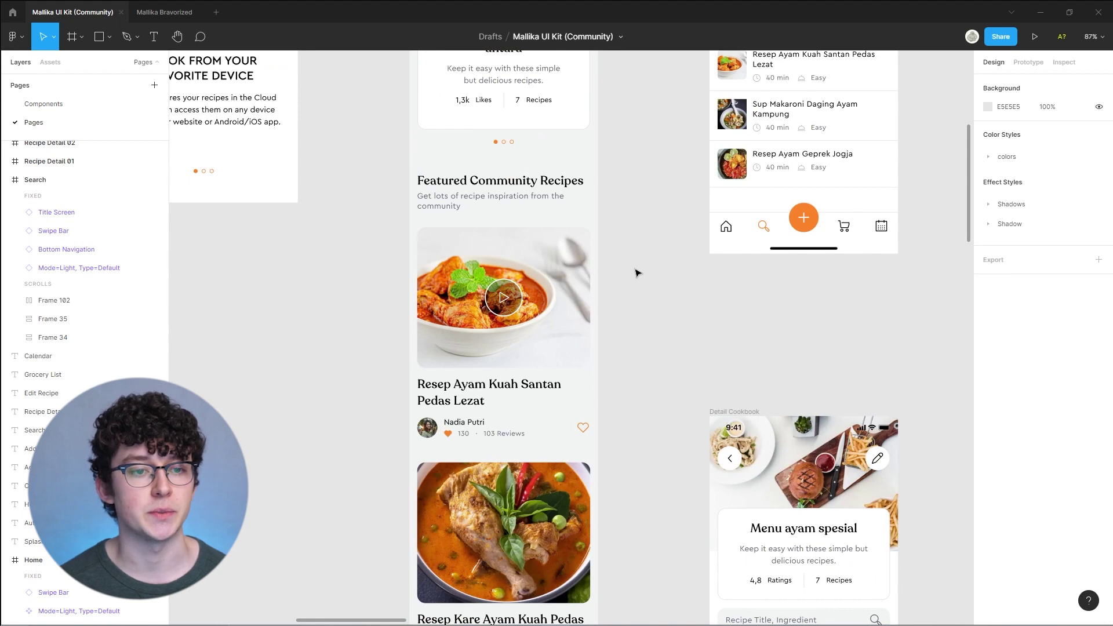
Delete the two extra featured cards, keeping only 'Resep Ayam Kuah Santan Pedas Lezat'
{"action": "scroll", "coordinate": [632, 271], "scroll_direction": "down", "scroll_amount": 3}
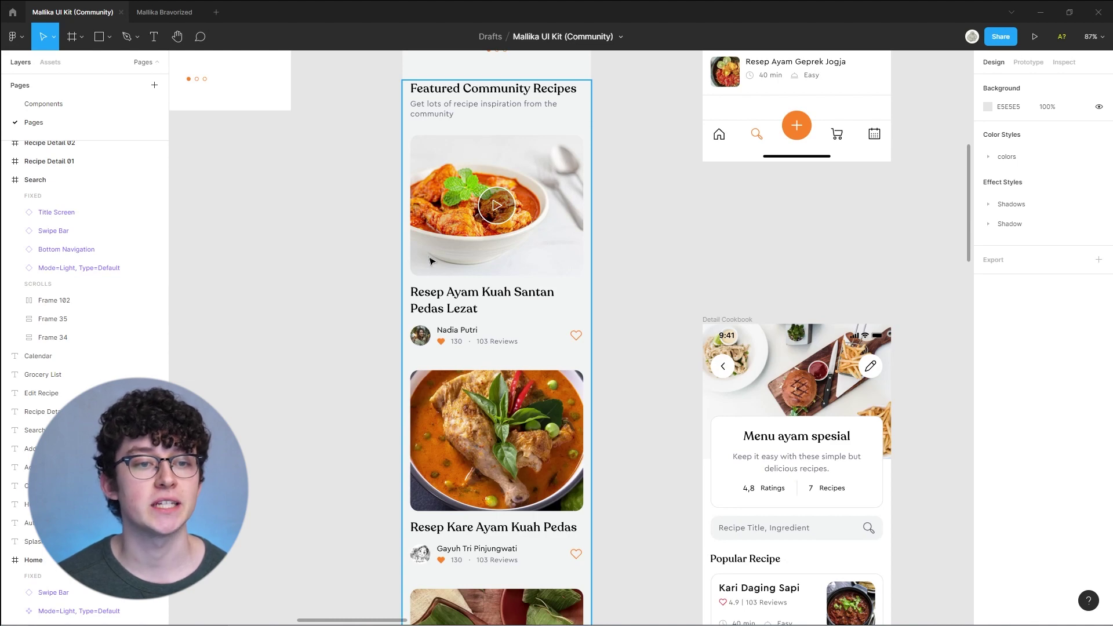
{"action": "scroll", "coordinate": [512, 296], "scroll_direction": "down", "scroll_amount": 3}
{"action": "left_click", "coordinate": [551, 323]}
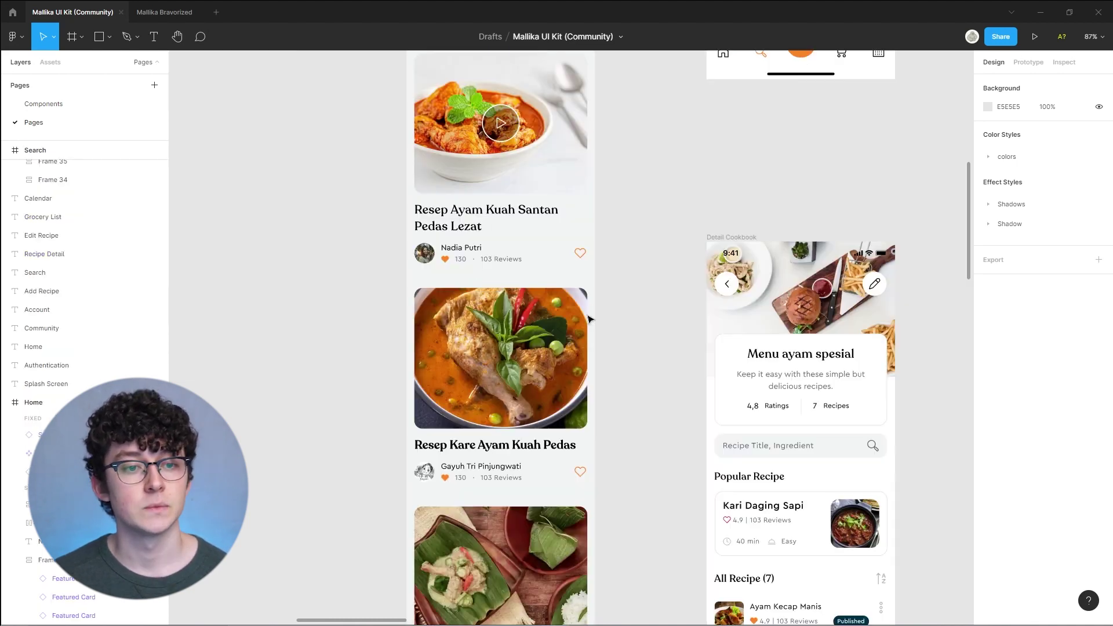
{"action": "key", "text": "Delete"}
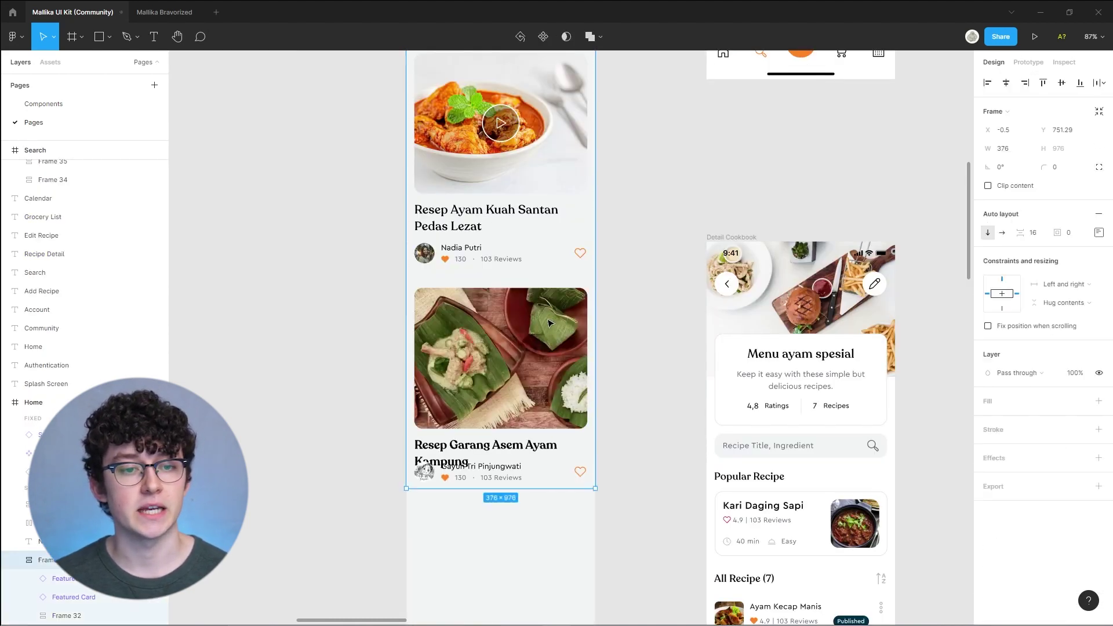
{"action": "key", "text": "Delete"}
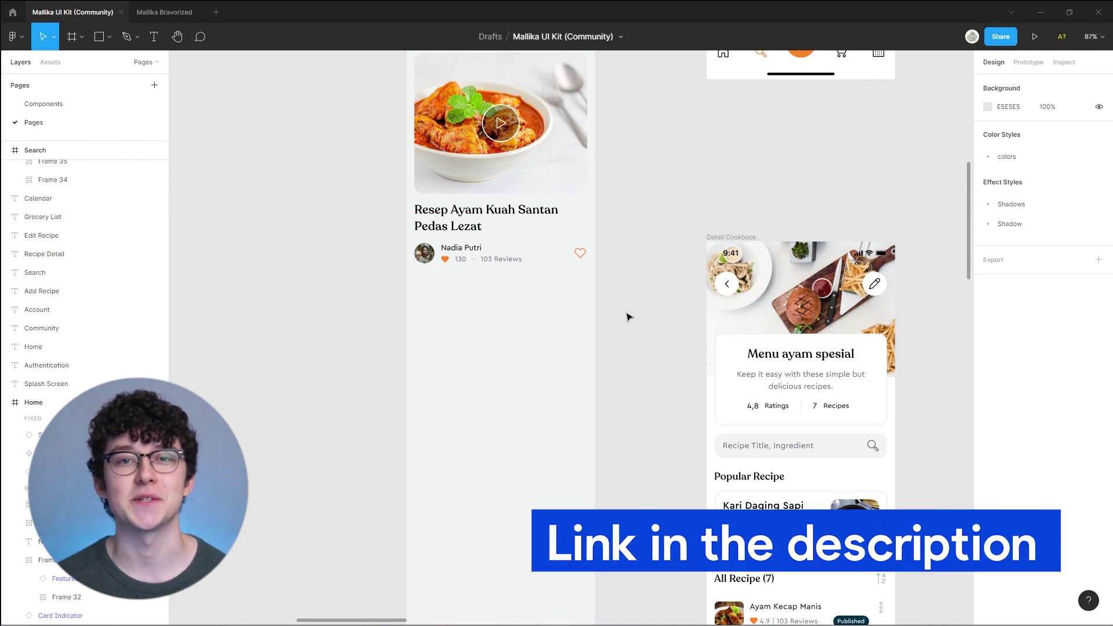
{"action": "scroll", "coordinate": [628, 316], "scroll_direction": "up", "scroll_amount": 3}
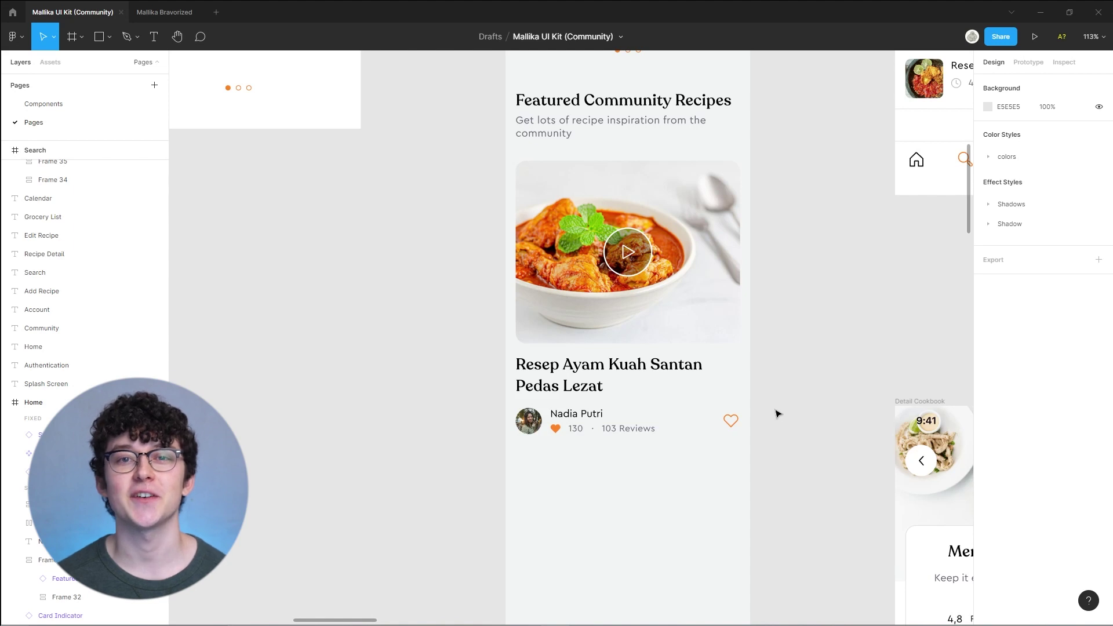
{"action": "scroll", "coordinate": [177, 250], "scroll_direction": "down", "scroll_amount": 10}
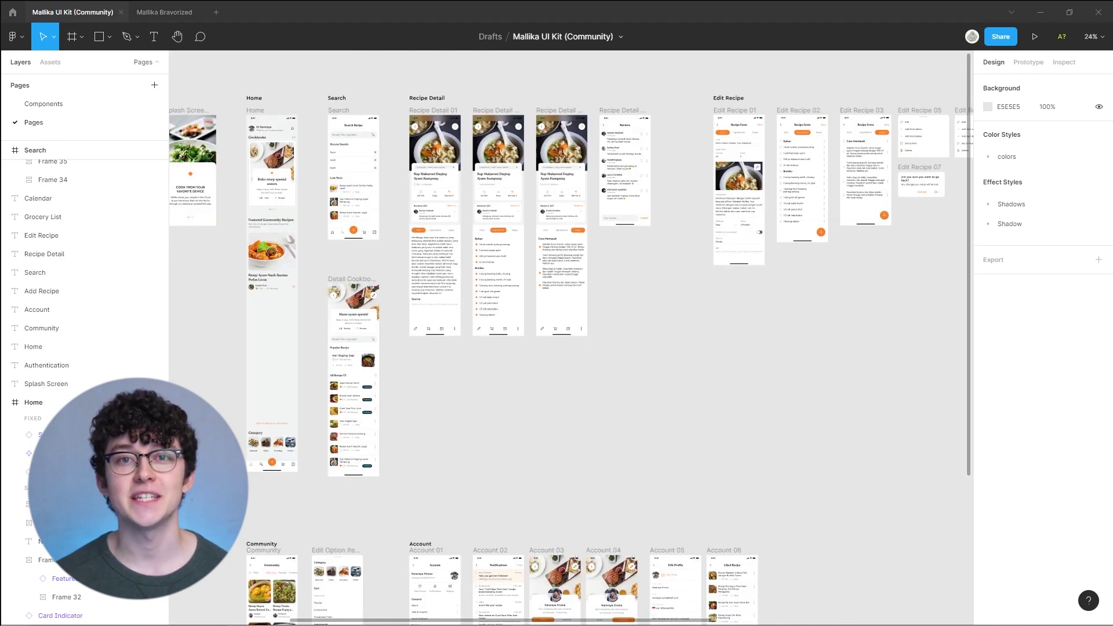